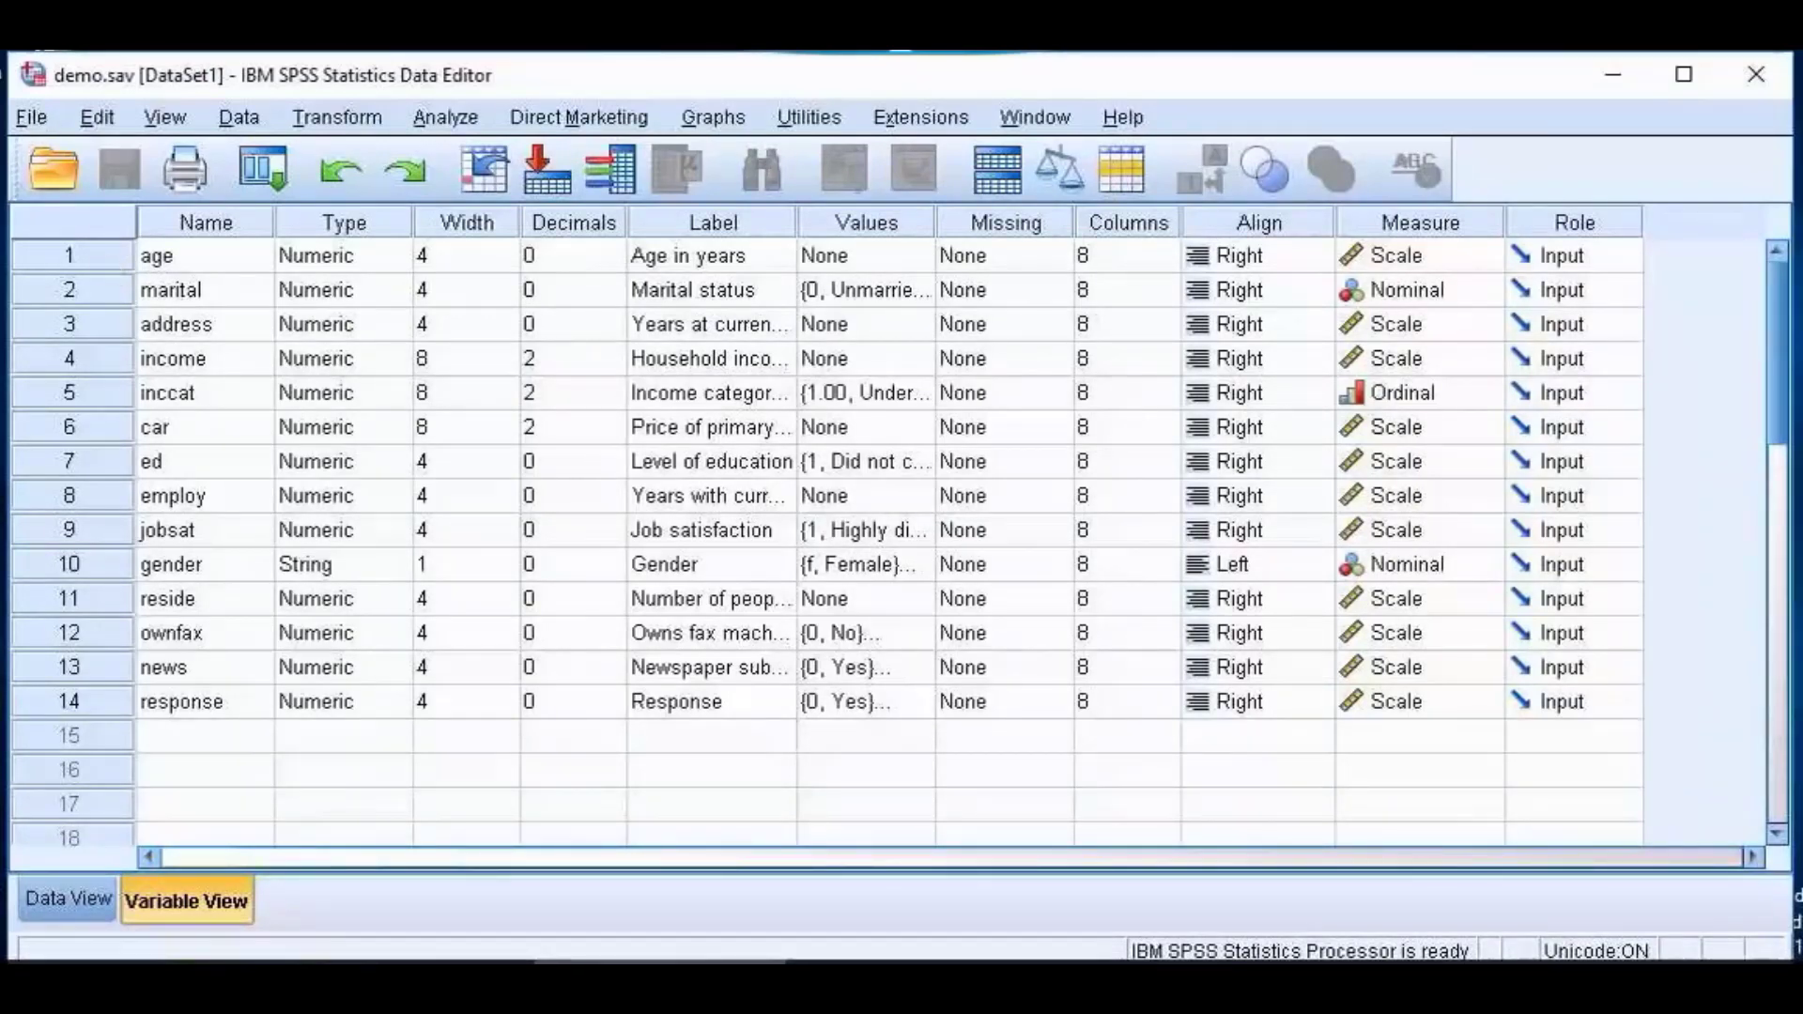
Step: Show the data values and highlight cases 1 to 5 one after another to examine individual records
{"action": "left_click", "coordinate": [70, 900]}
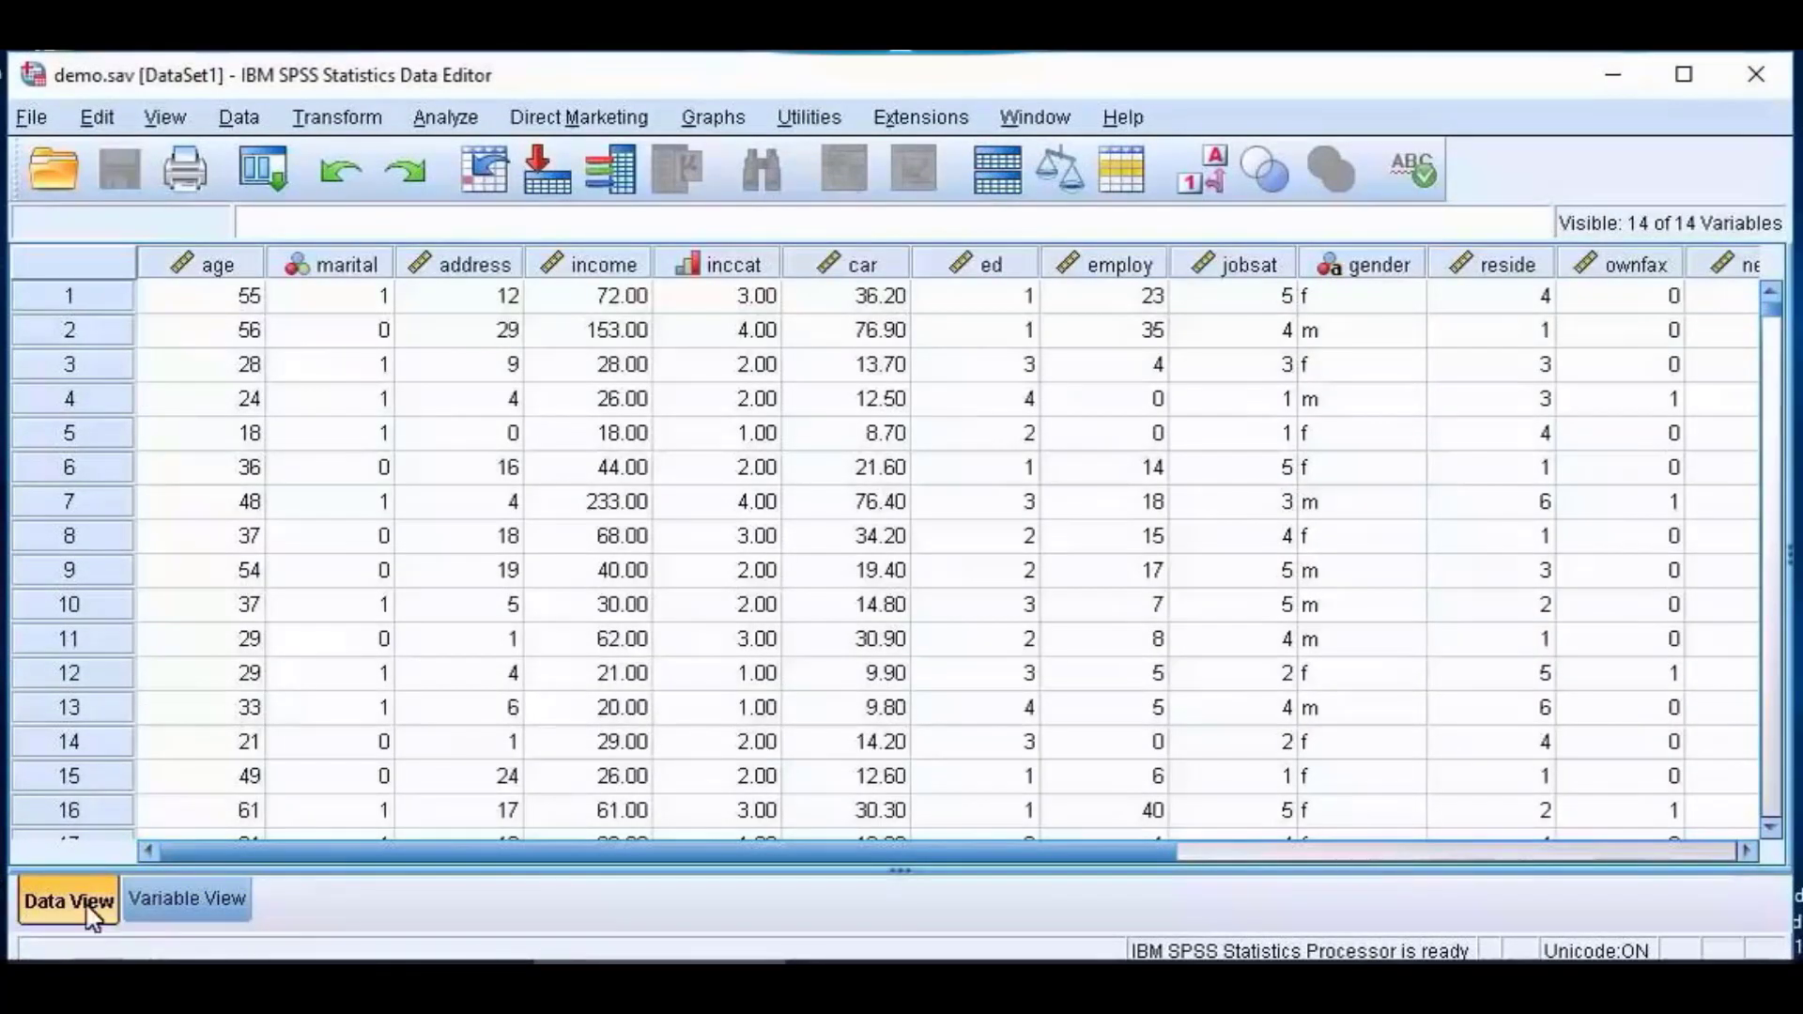
{"action": "left_click", "coordinate": [96, 303]}
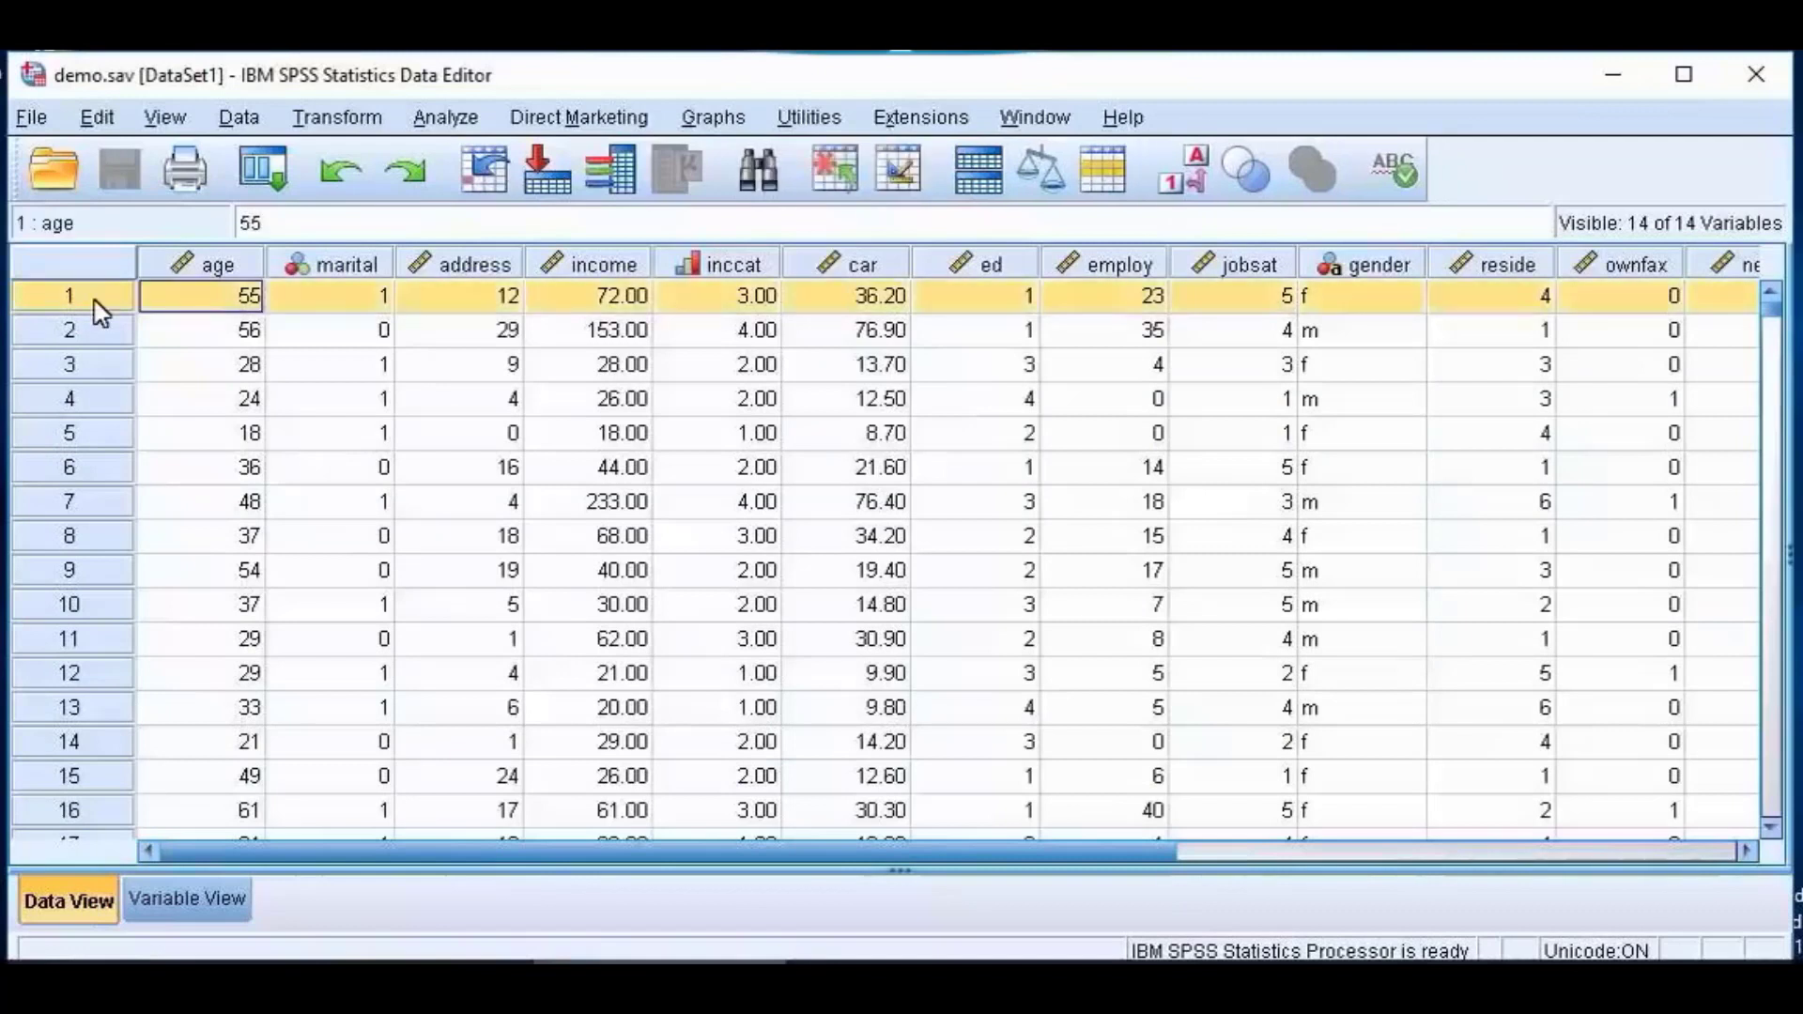
{"action": "left_click", "coordinate": [83, 342]}
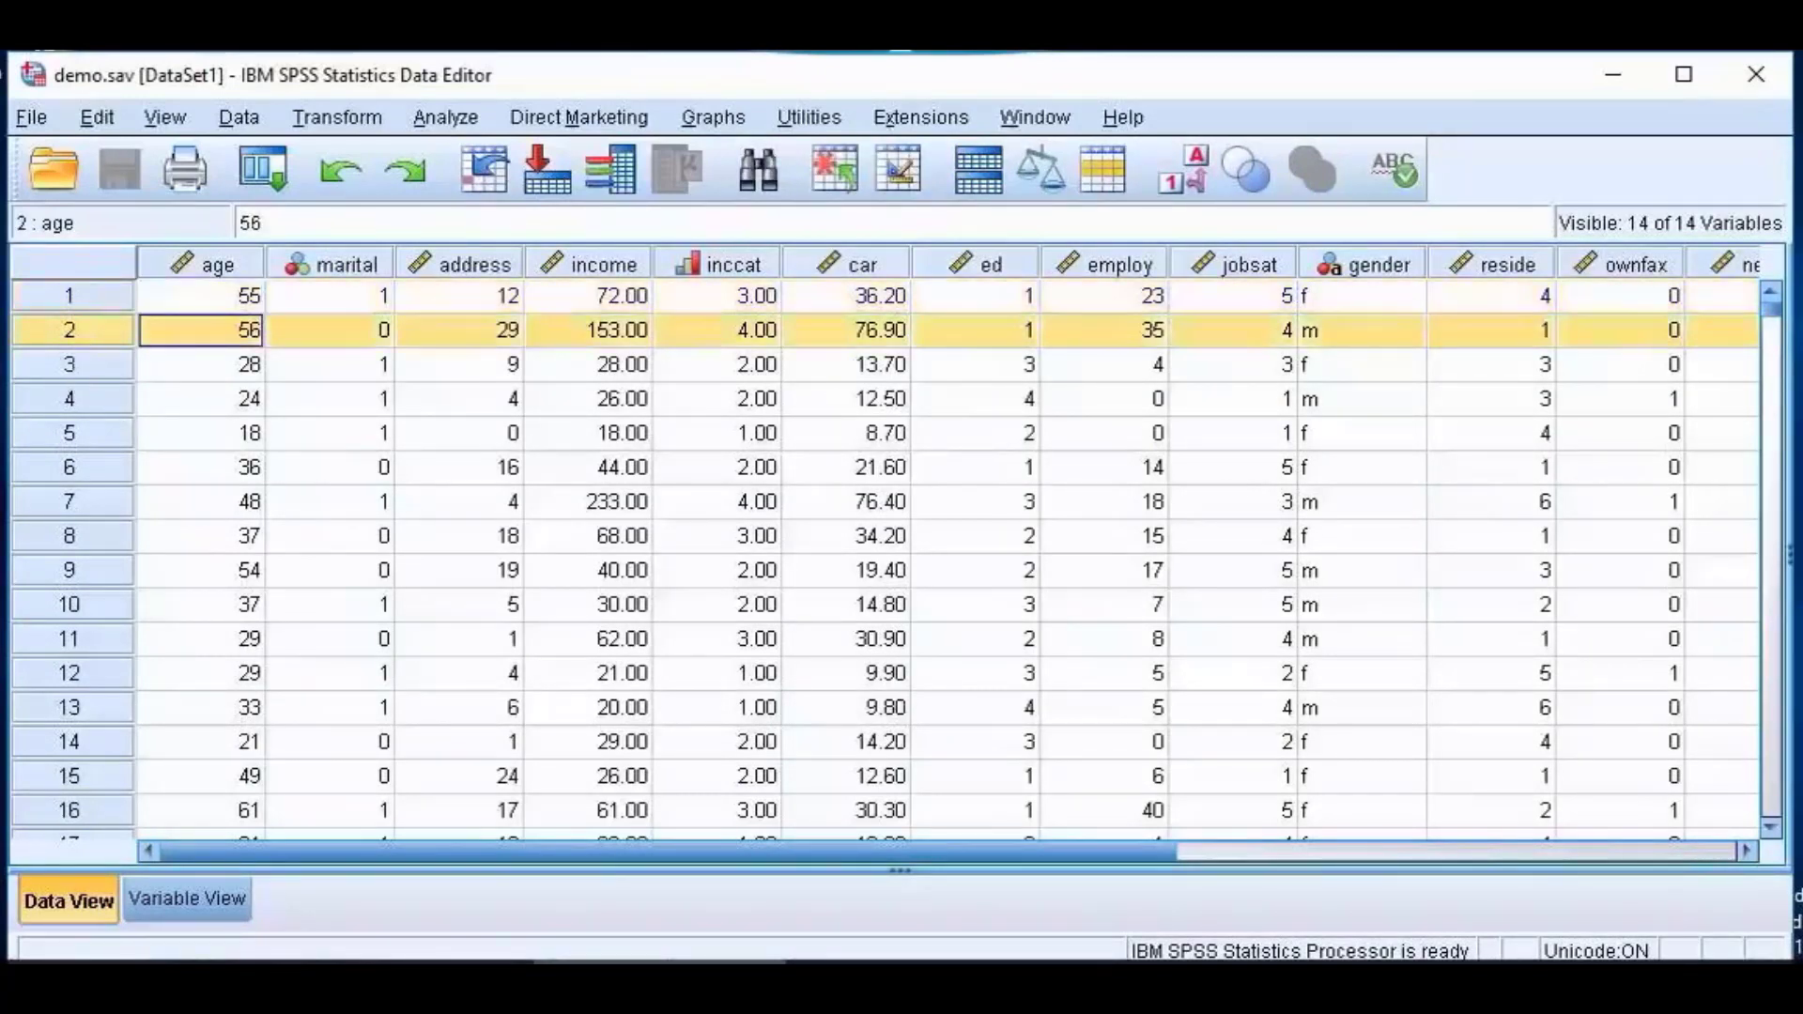
{"action": "left_click", "coordinate": [75, 368]}
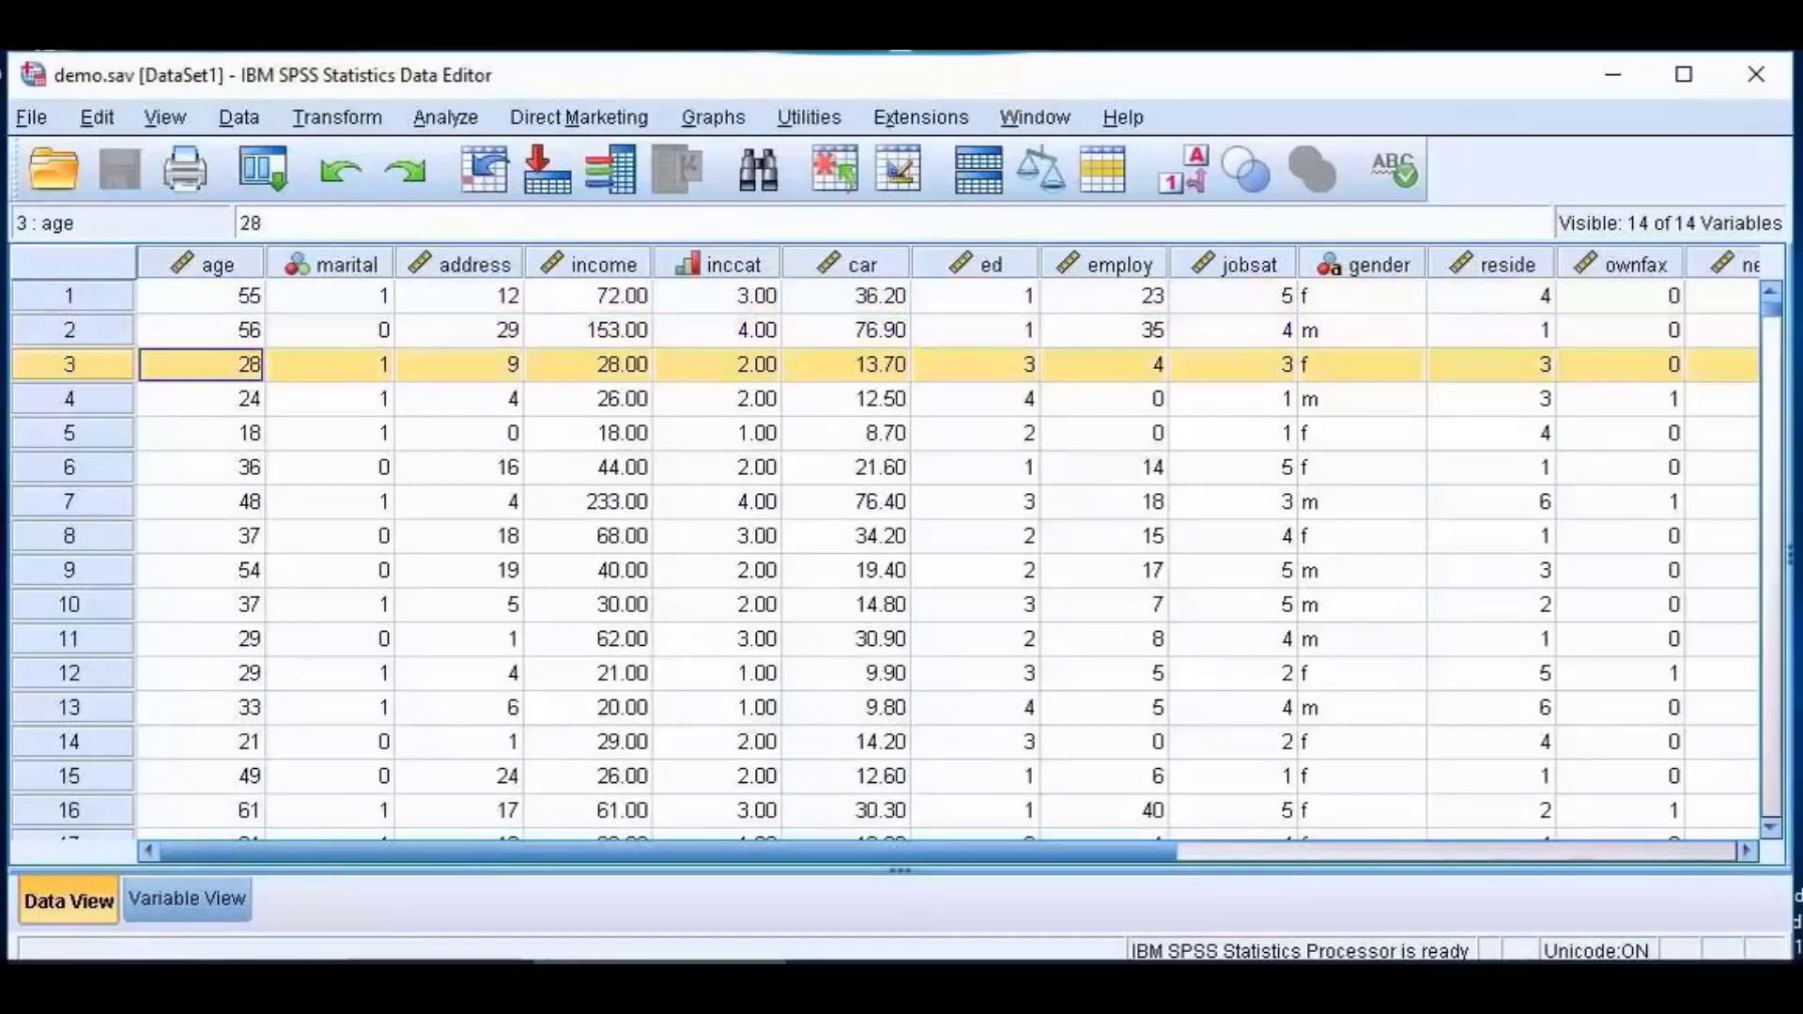
{"action": "left_click", "coordinate": [76, 404]}
{"action": "left_click", "coordinate": [69, 440]}
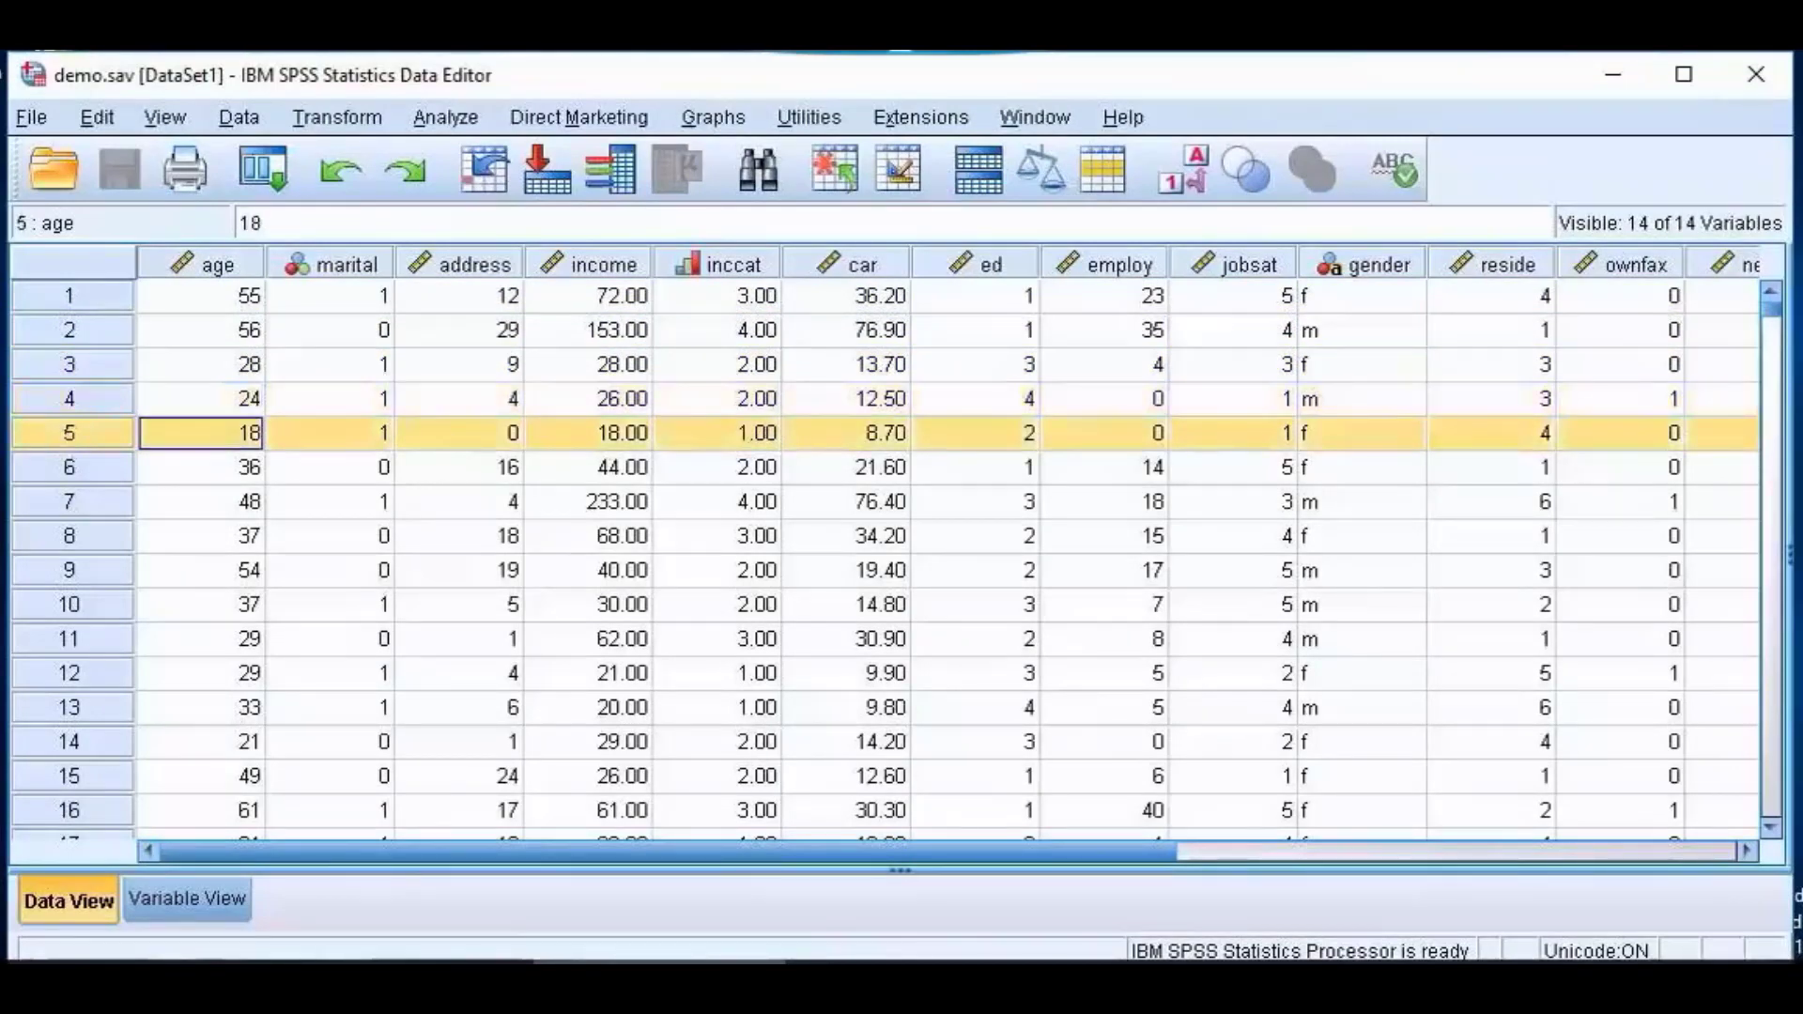
Step: Examine the variable columns one by one, highlighting age, marital, address, income, reside and ownfax
{"action": "left_click", "coordinate": [219, 267]}
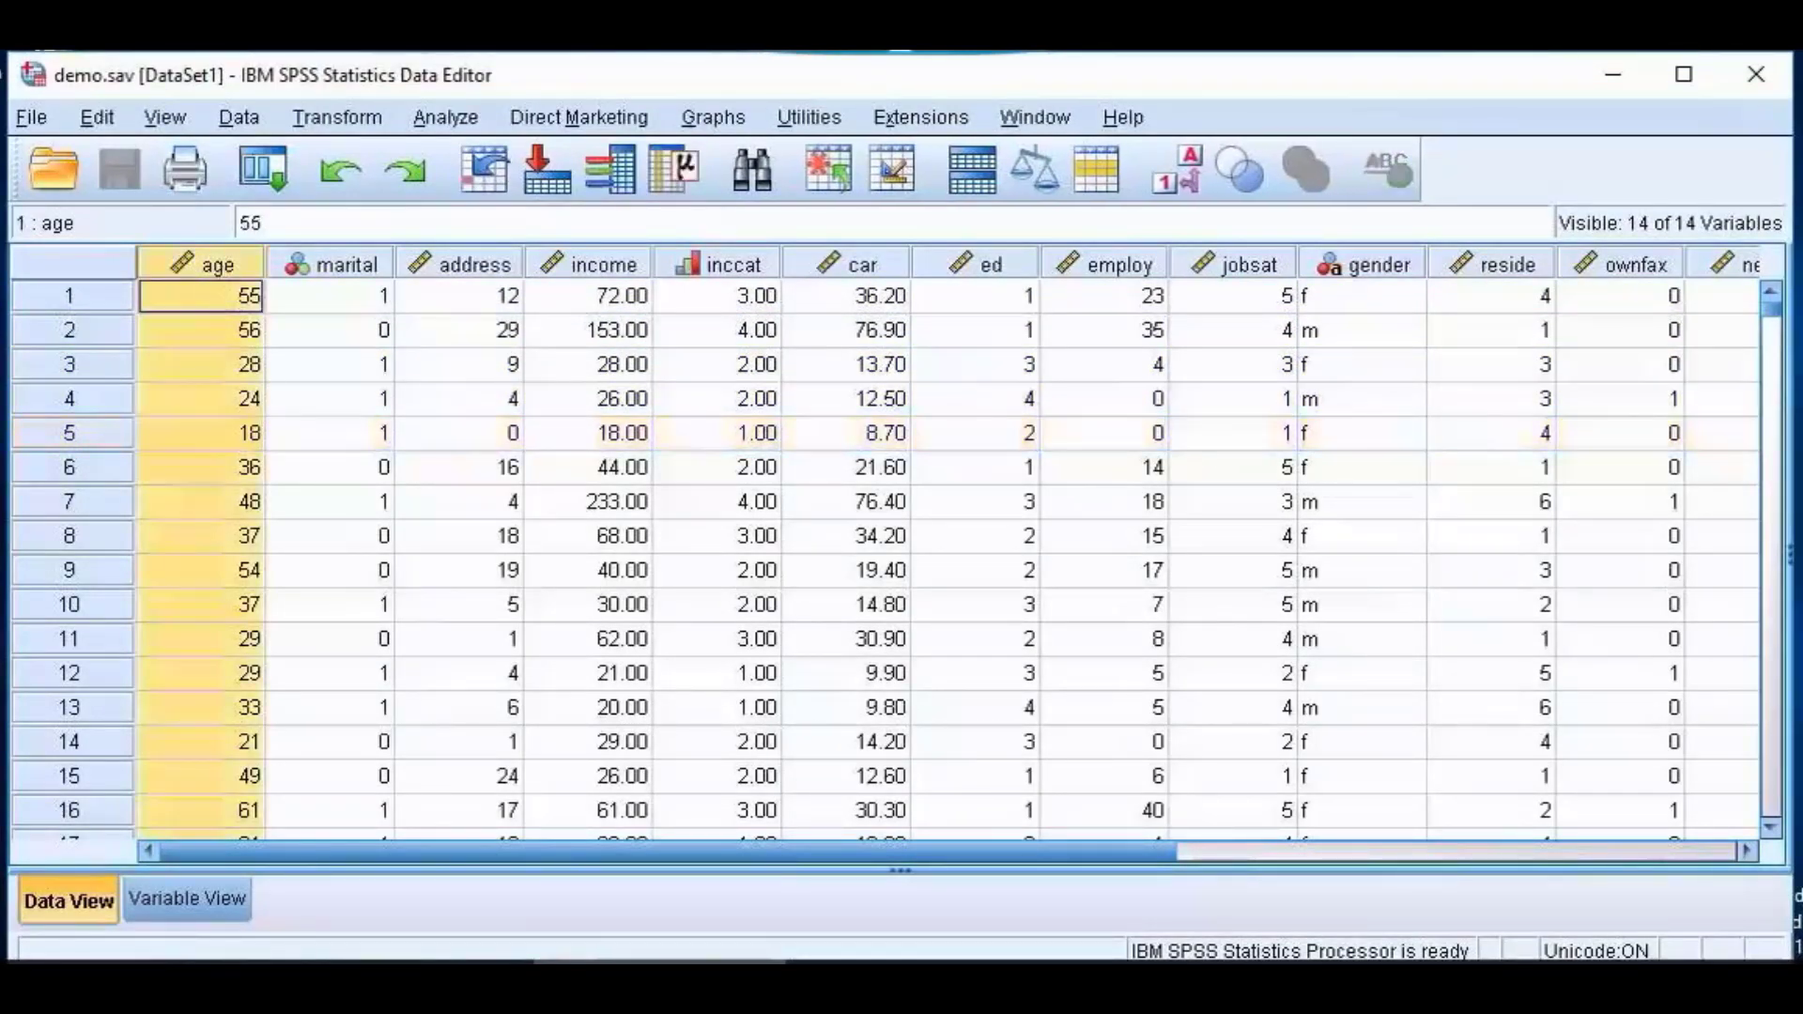
{"action": "left_click", "coordinate": [341, 266]}
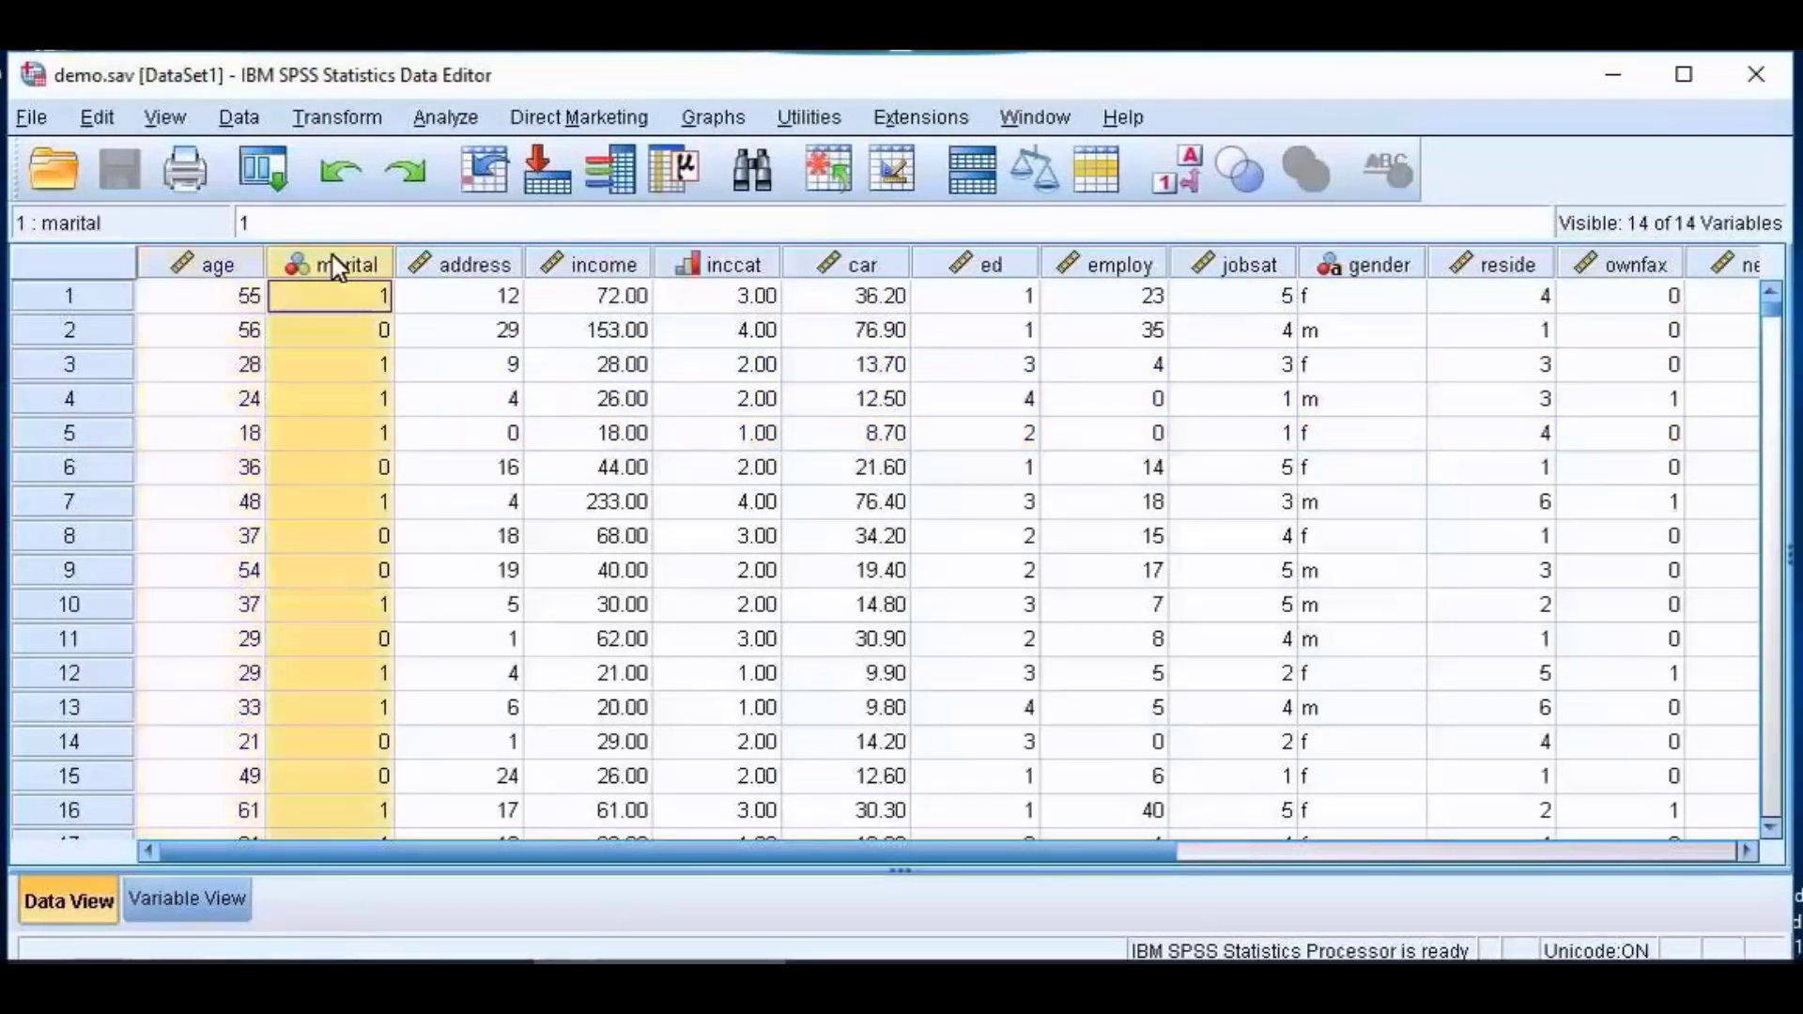
{"action": "left_click", "coordinate": [442, 272]}
{"action": "left_click", "coordinate": [582, 280]}
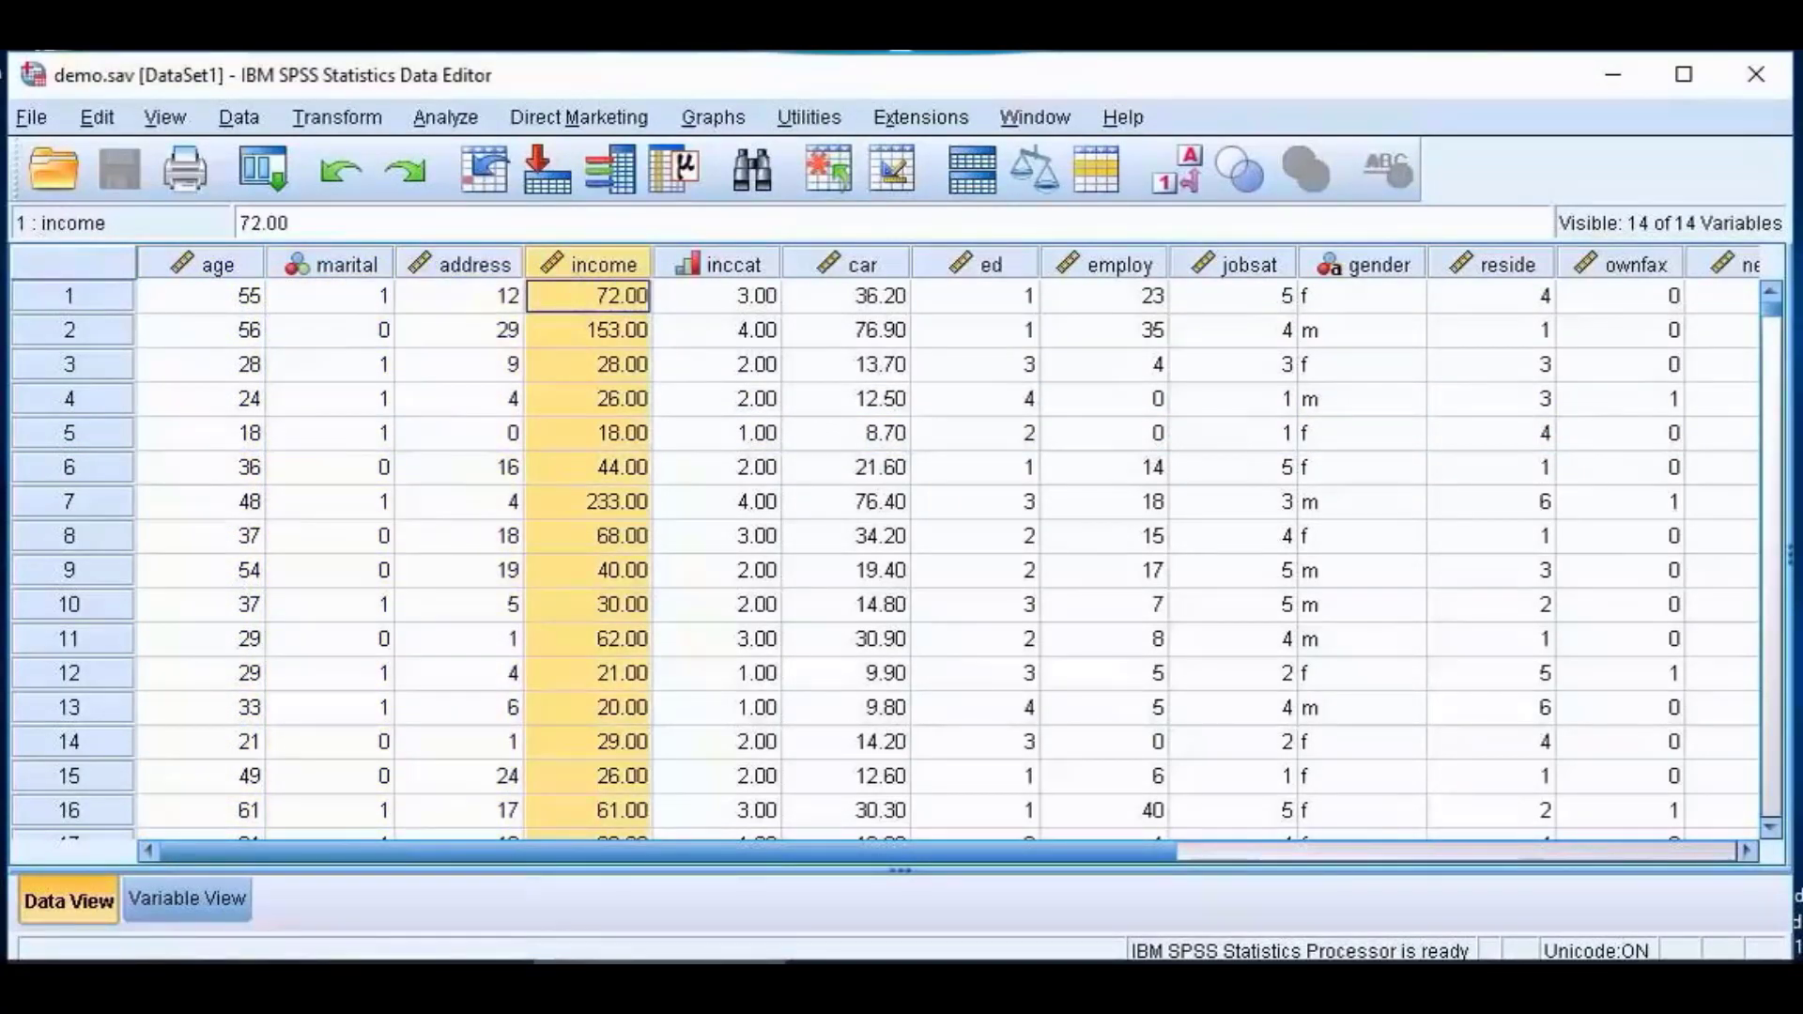
{"action": "left_click", "coordinate": [246, 272]}
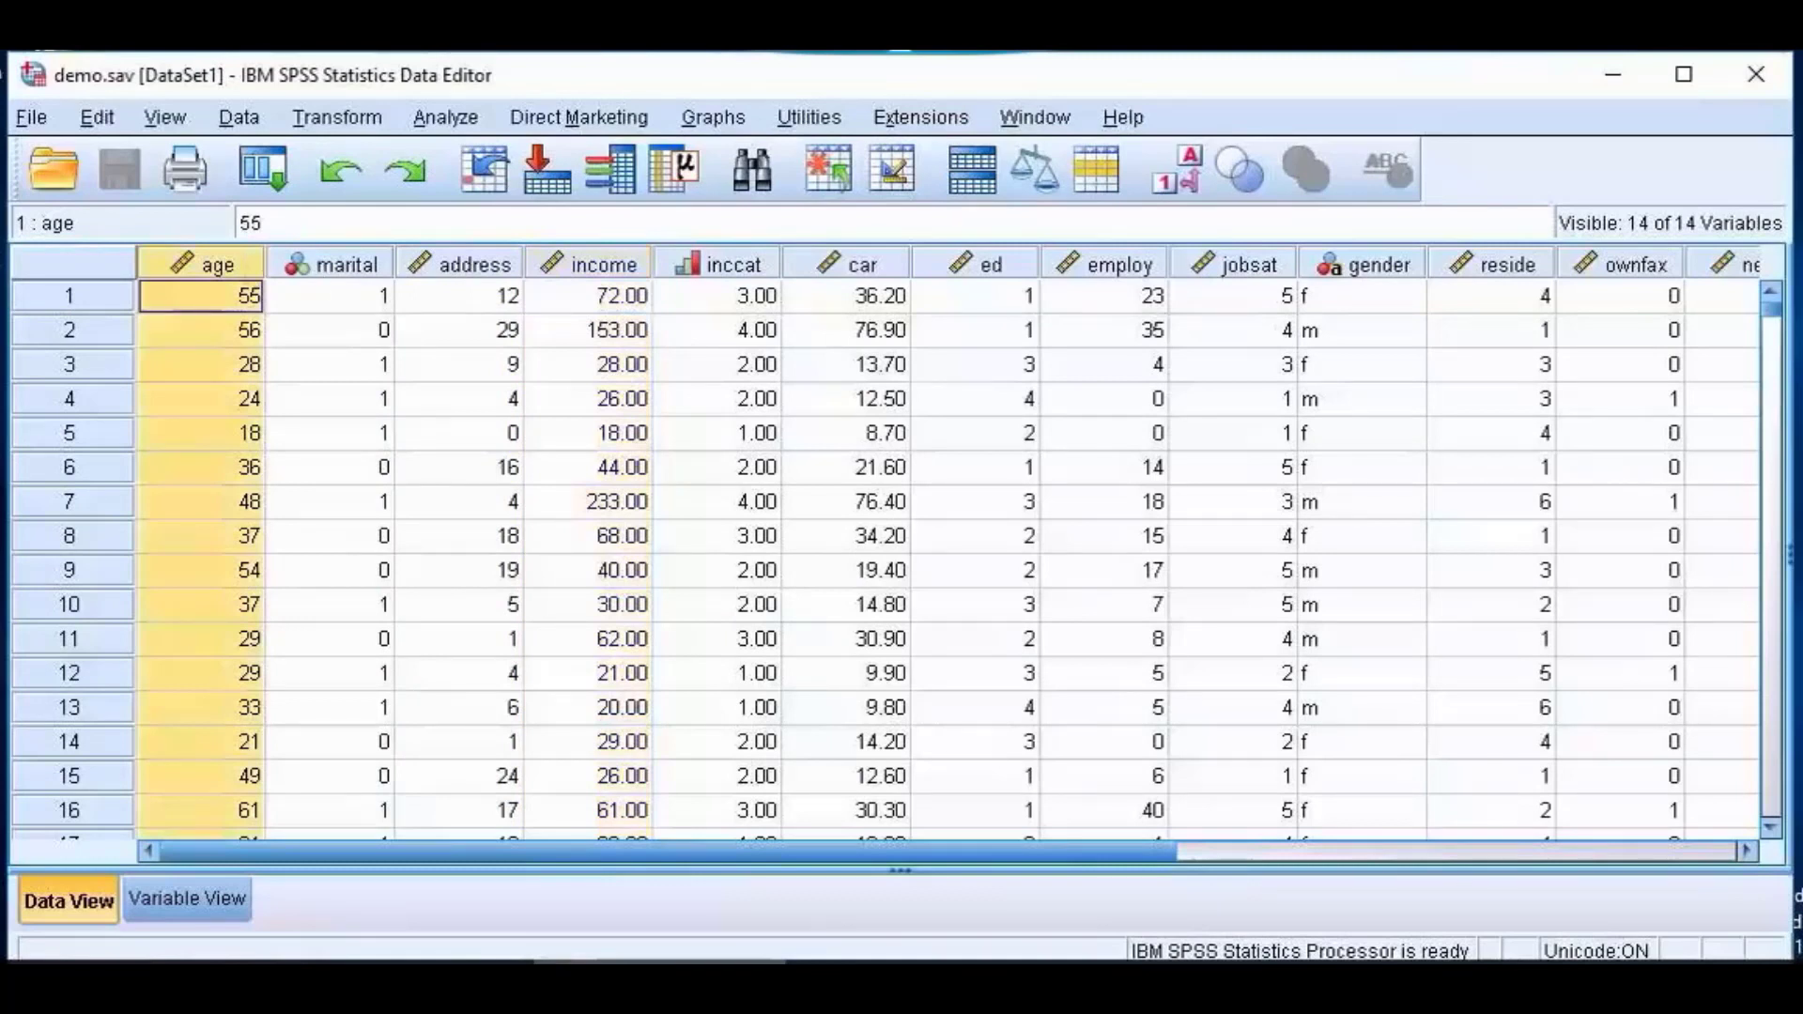
{"action": "left_click", "coordinate": [338, 272]}
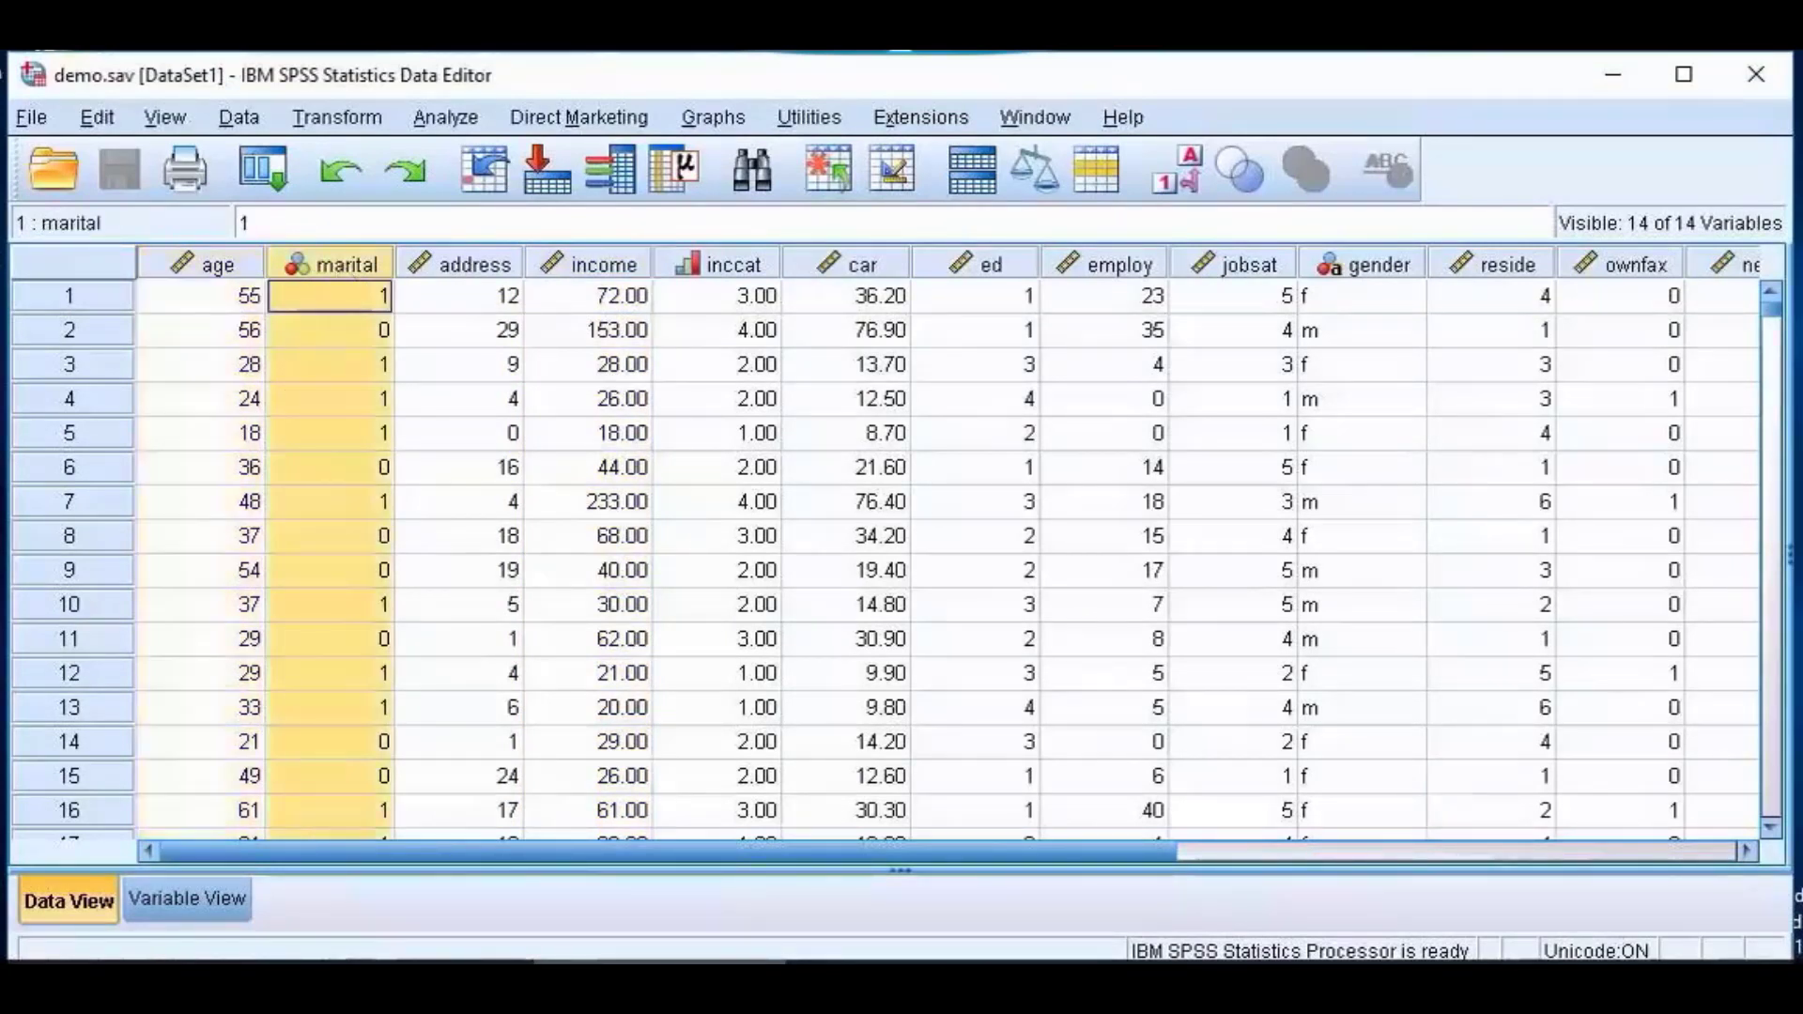
{"action": "left_click", "coordinate": [632, 265]}
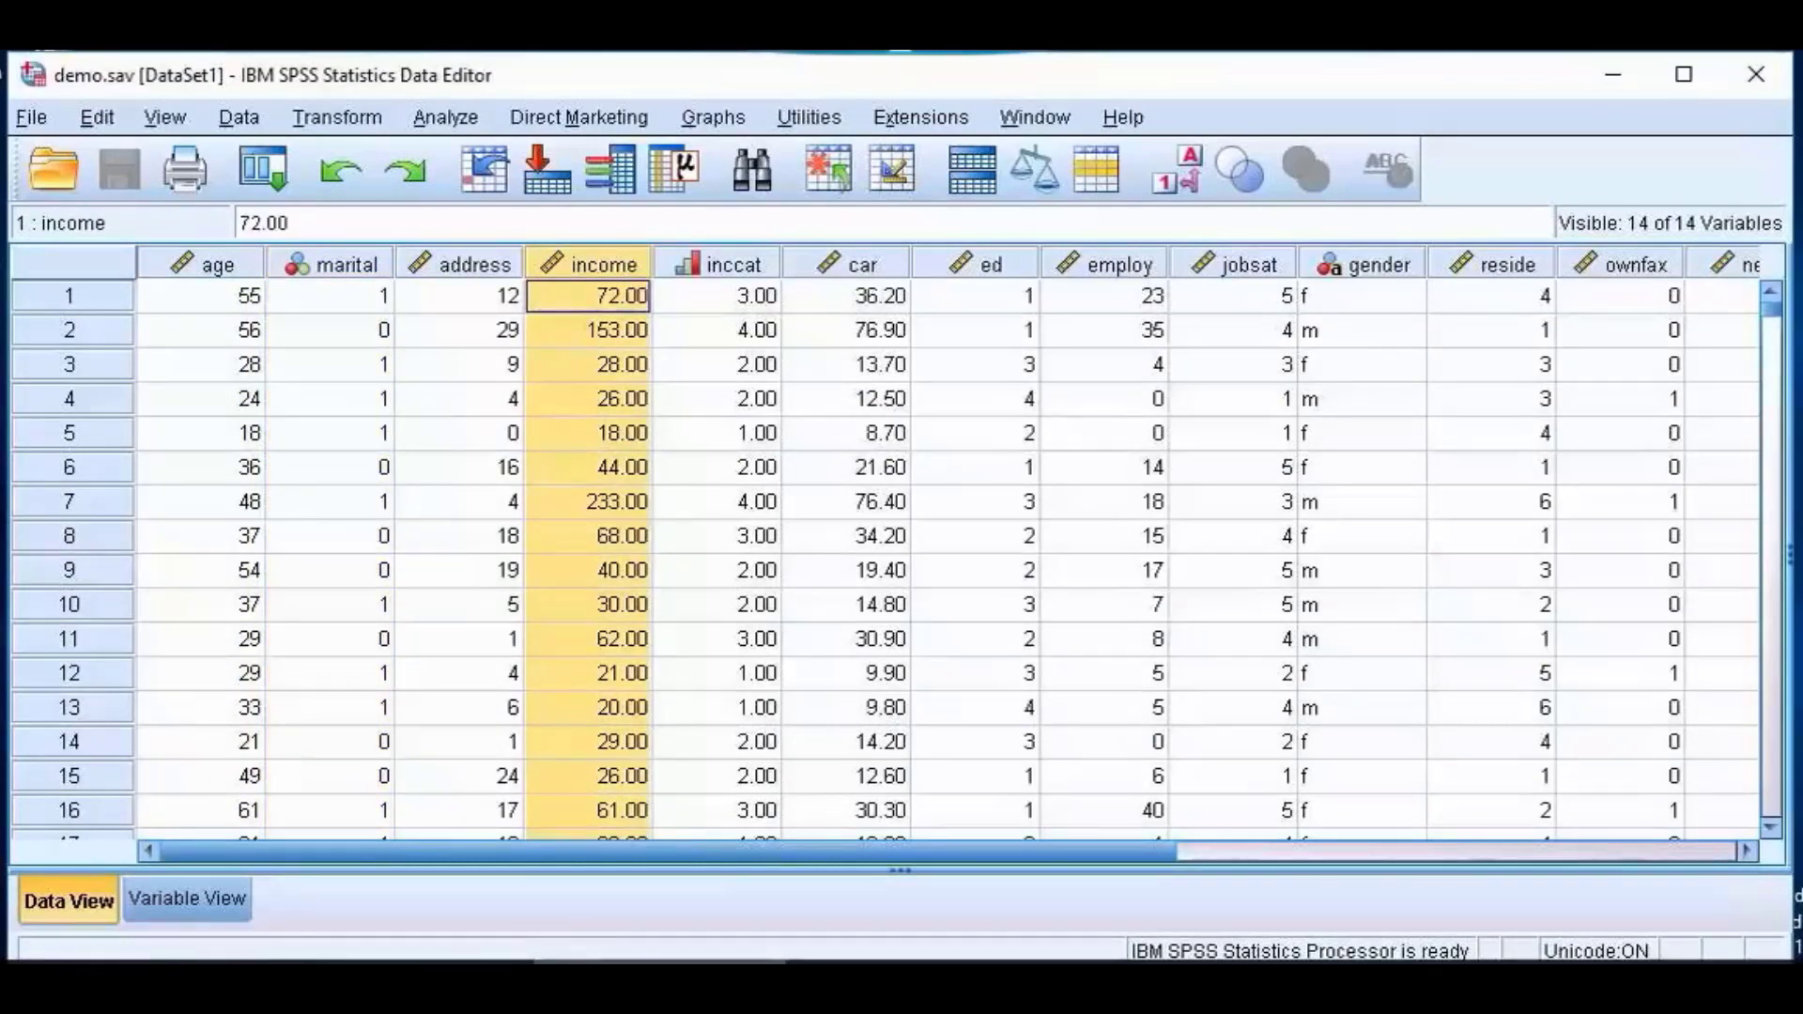
{"action": "left_click", "coordinate": [1494, 266]}
{"action": "left_click", "coordinate": [1607, 268]}
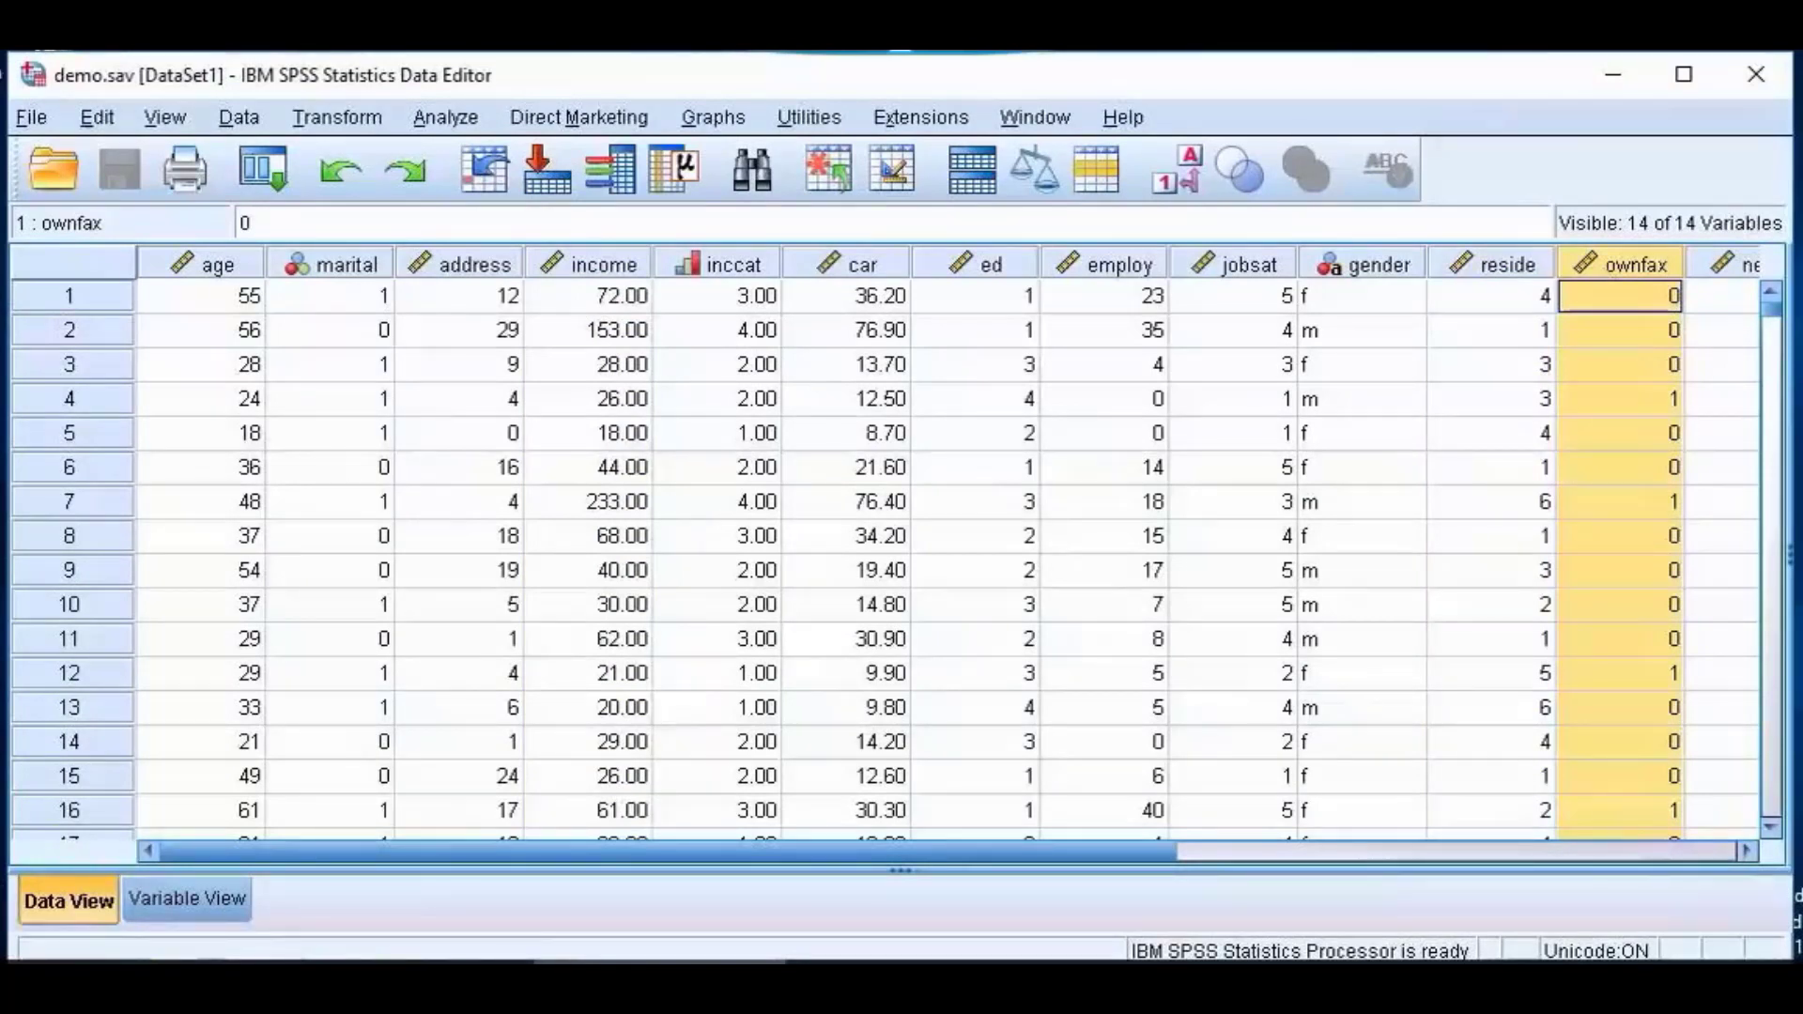
Step: Compare the variable definitions with the data values, highlighting the age column, and return to the variable definitions
{"action": "left_click", "coordinate": [188, 901]}
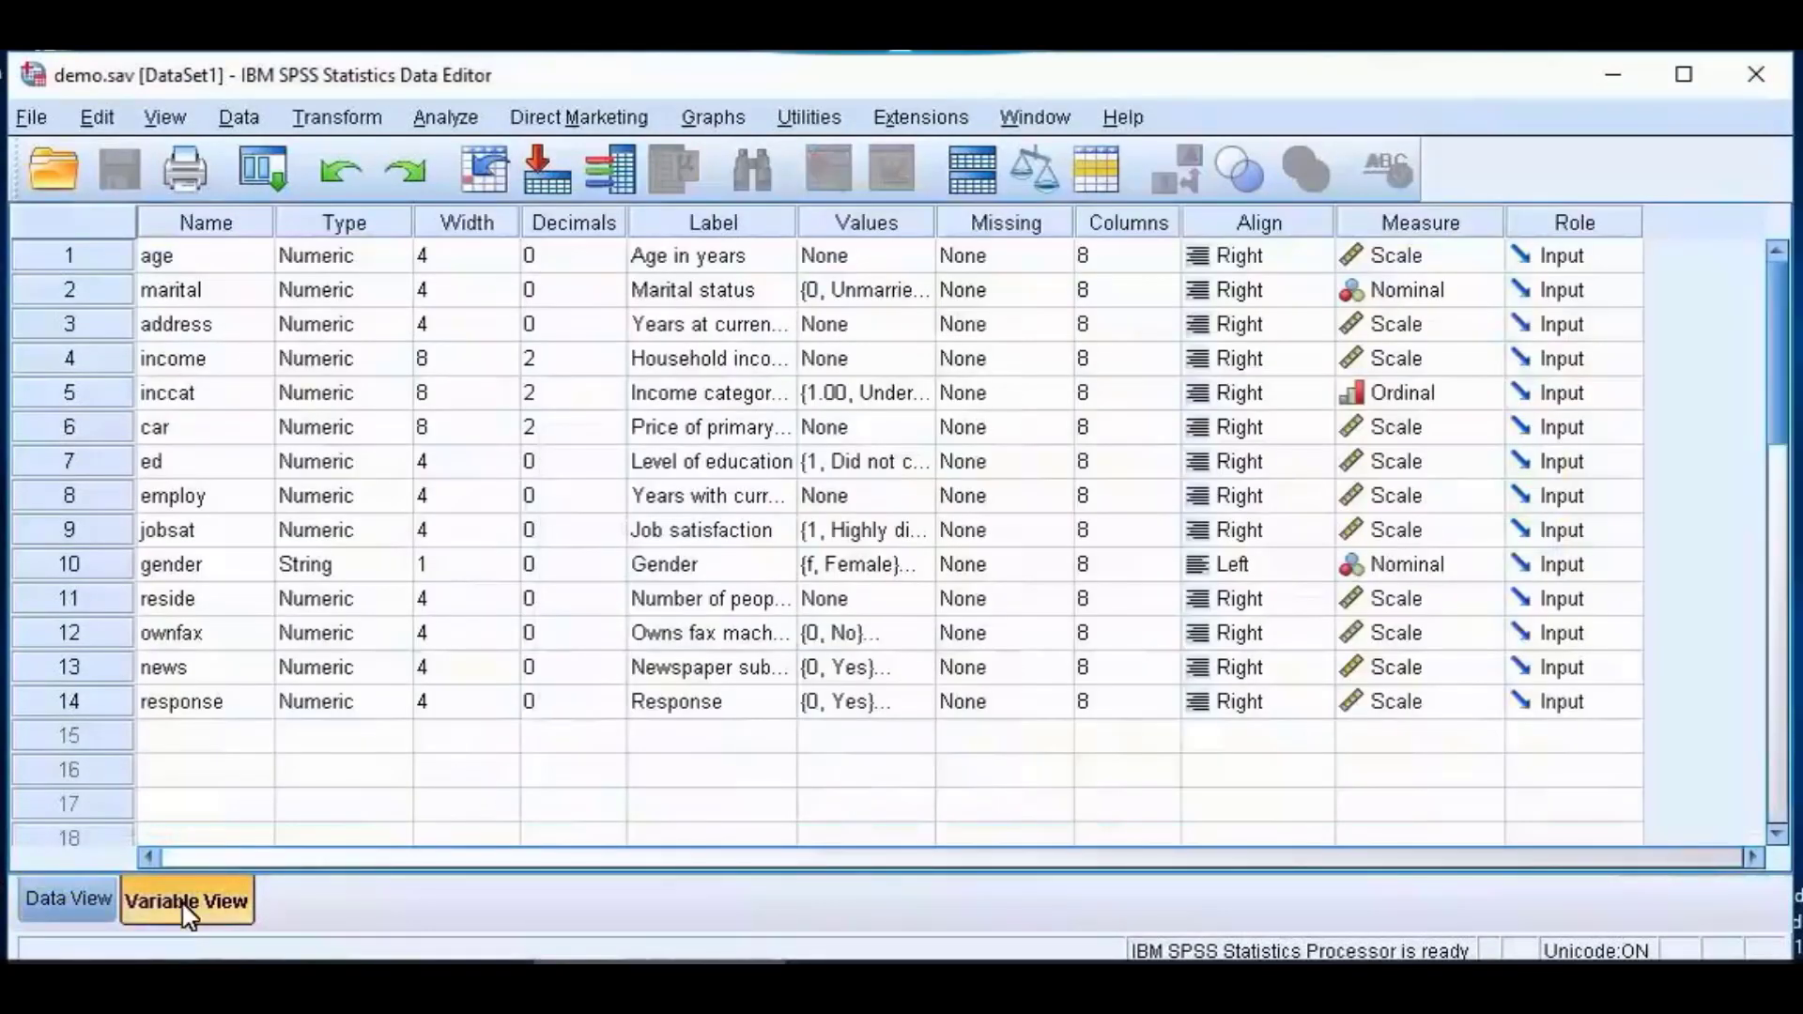
{"action": "left_click", "coordinate": [63, 901]}
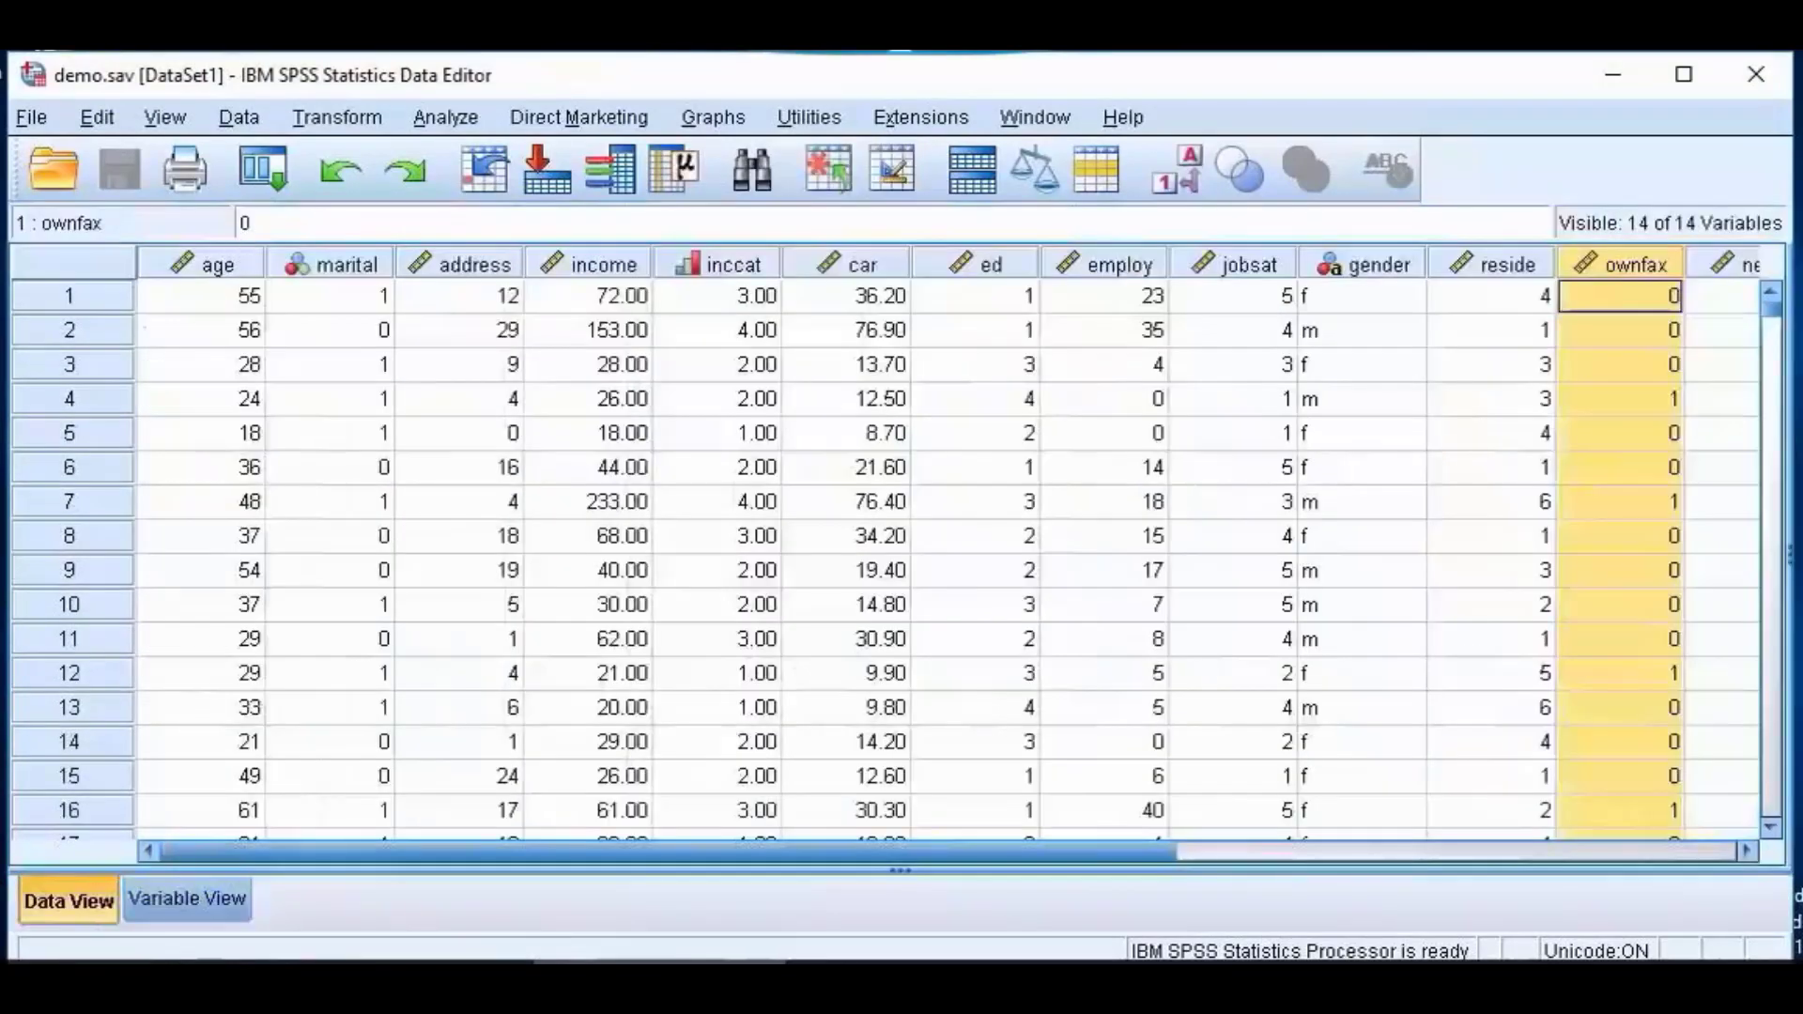
{"action": "left_click", "coordinate": [210, 265]}
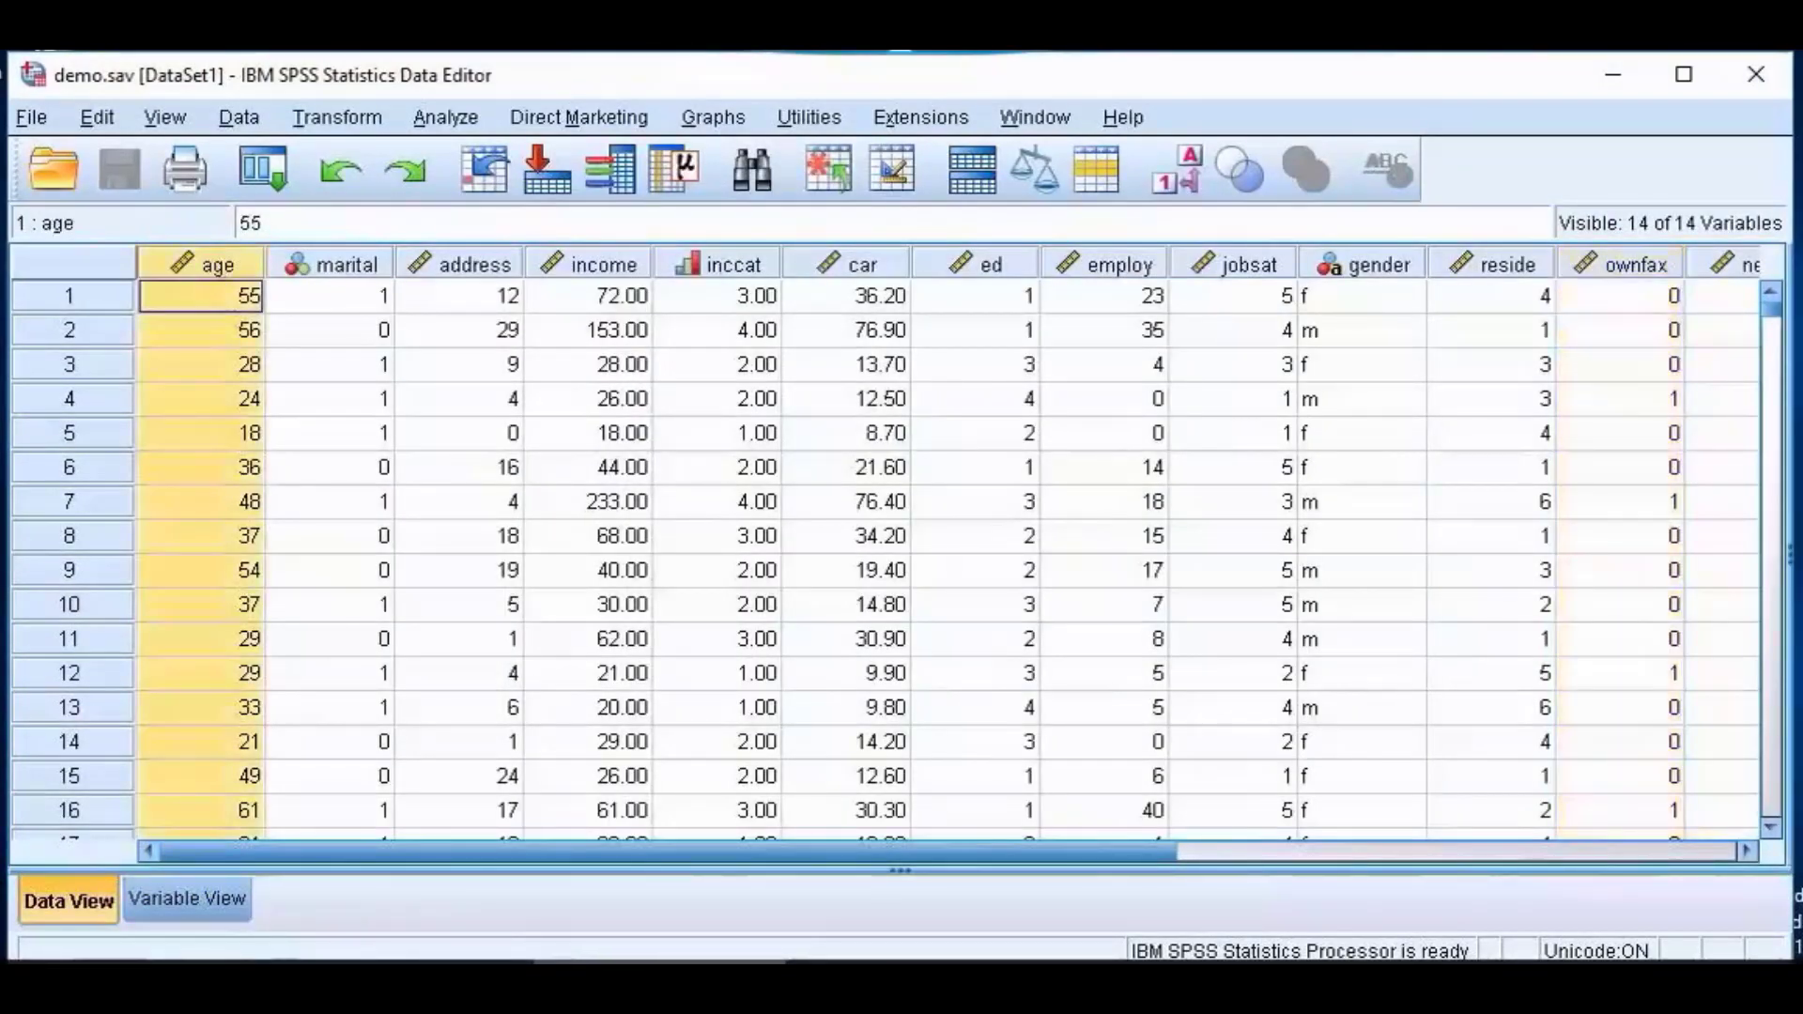
{"action": "left_click", "coordinate": [161, 911]}
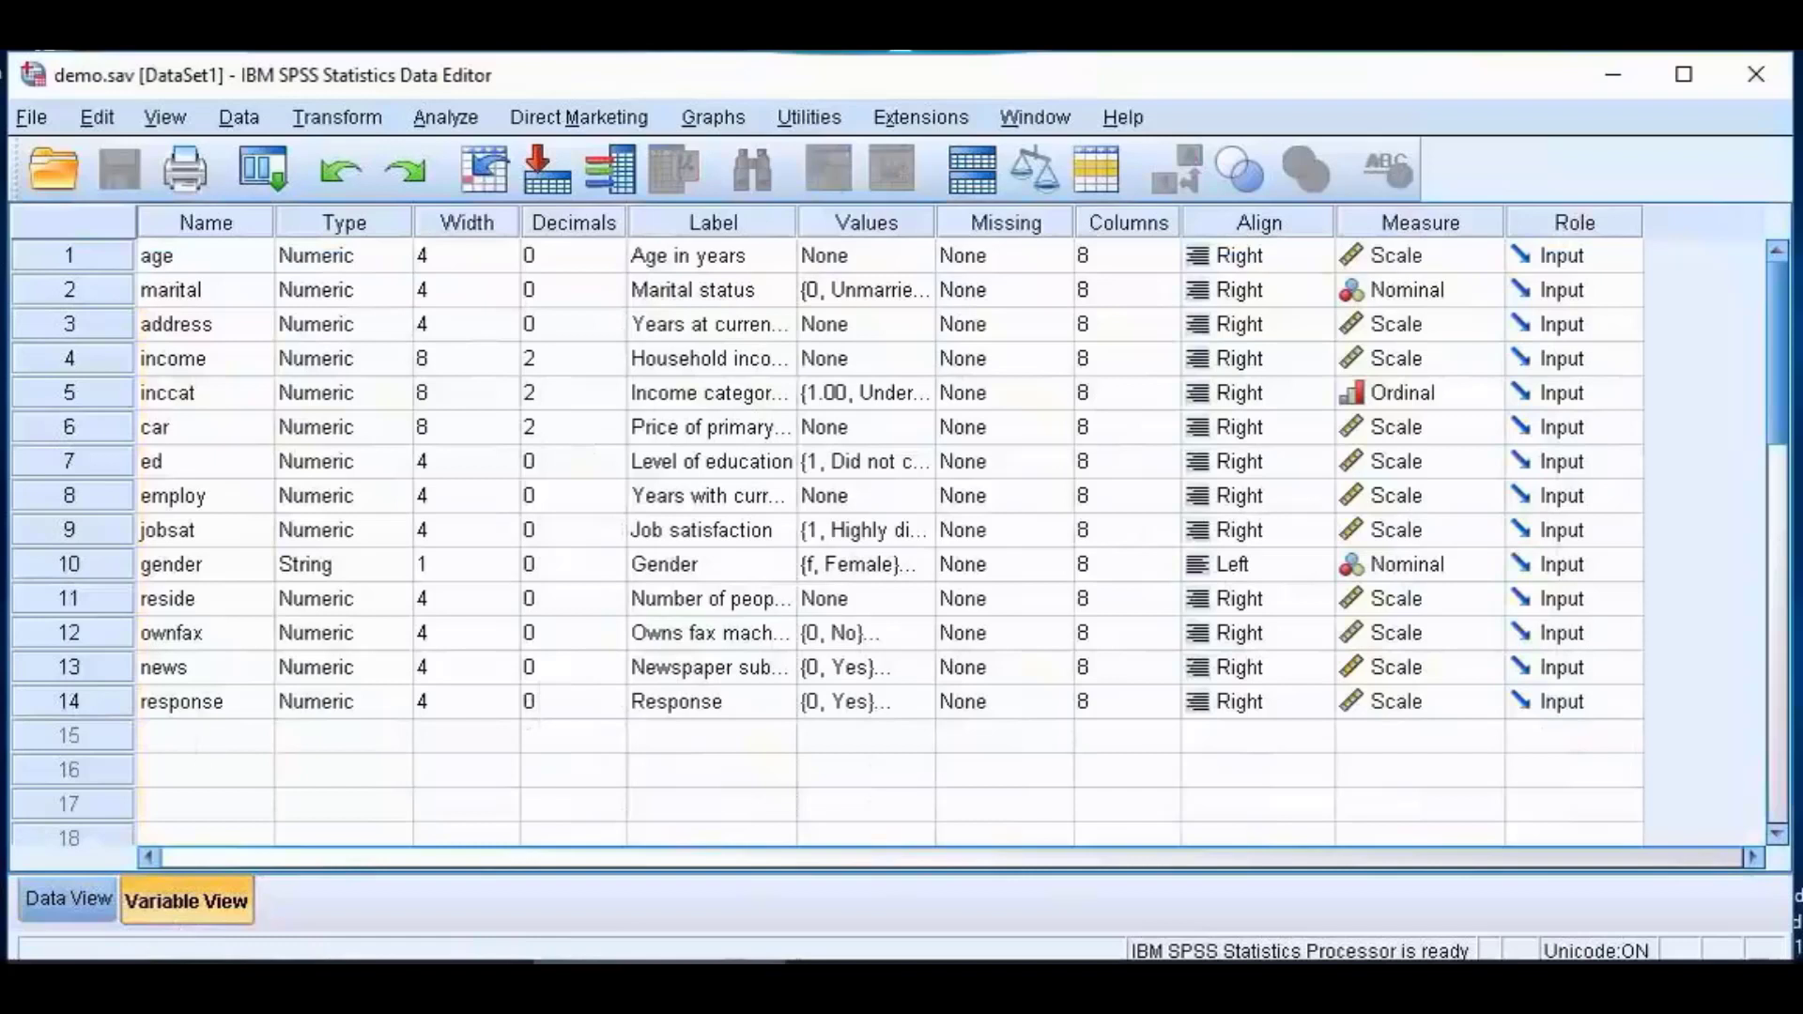
Step: Inspect the available variable types for age and leave the type settings without changing them
{"action": "left_click", "coordinate": [200, 263]}
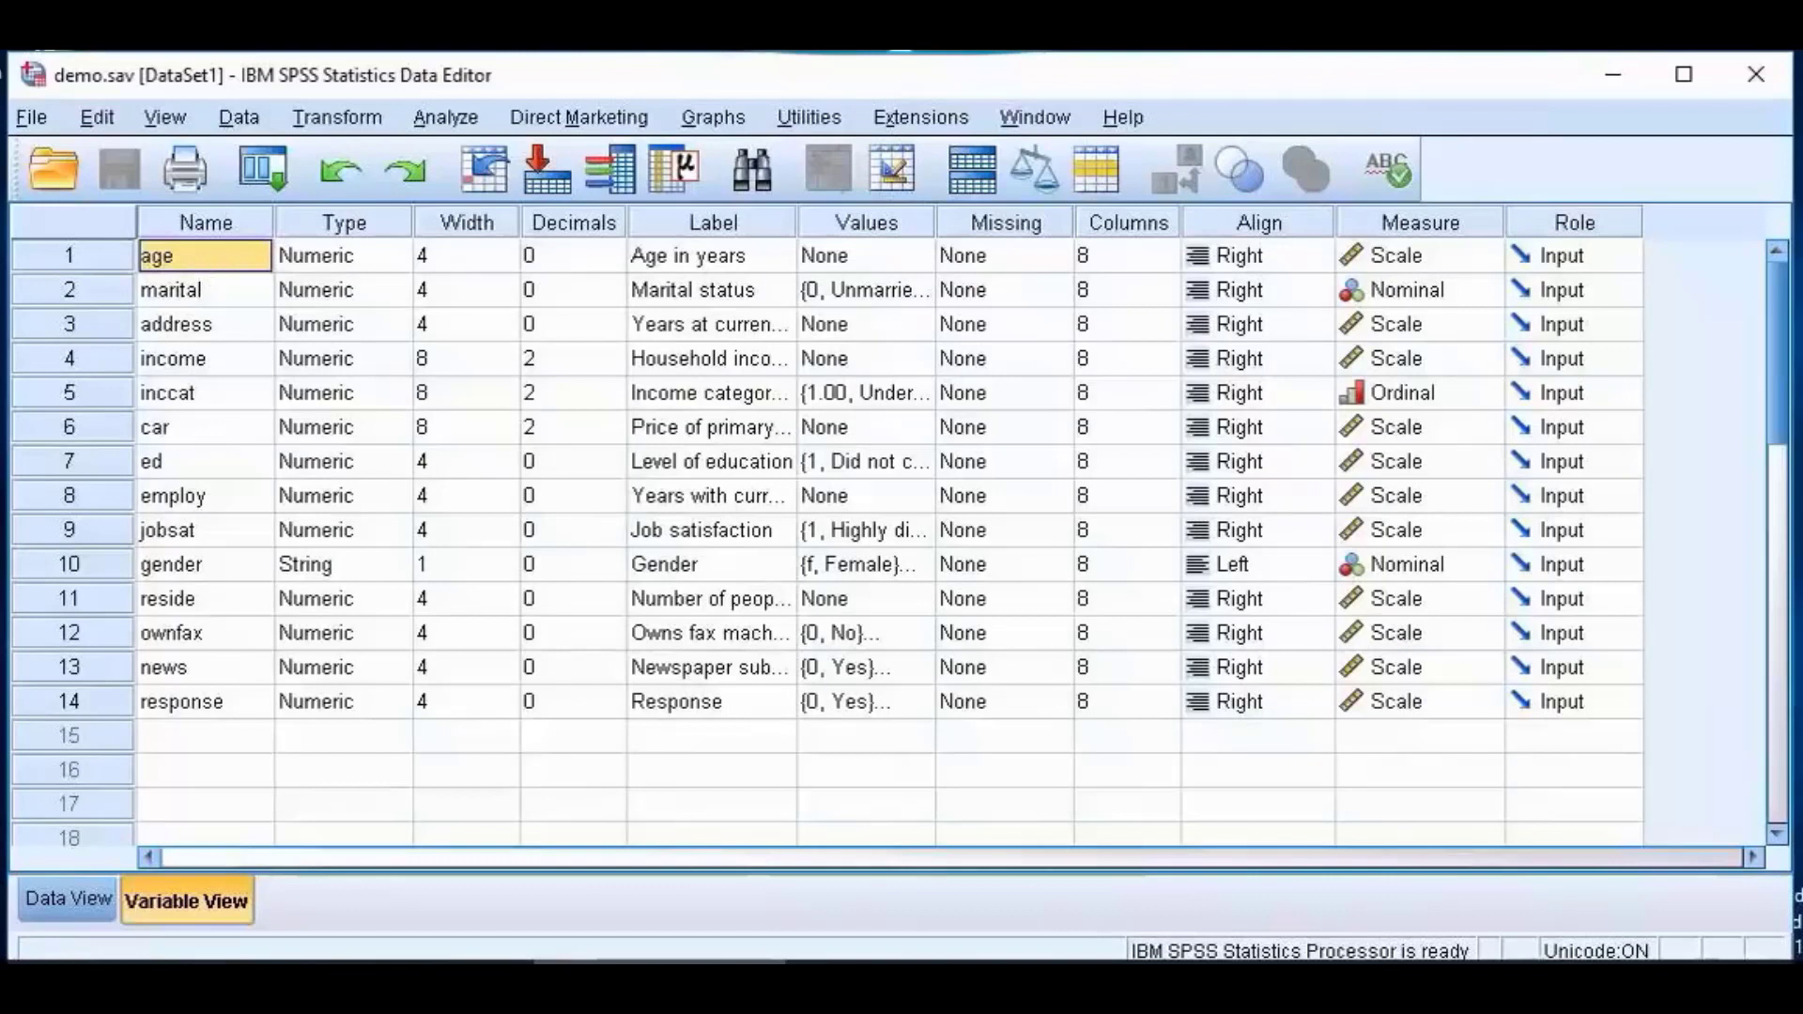
{"action": "left_click", "coordinate": [354, 262]}
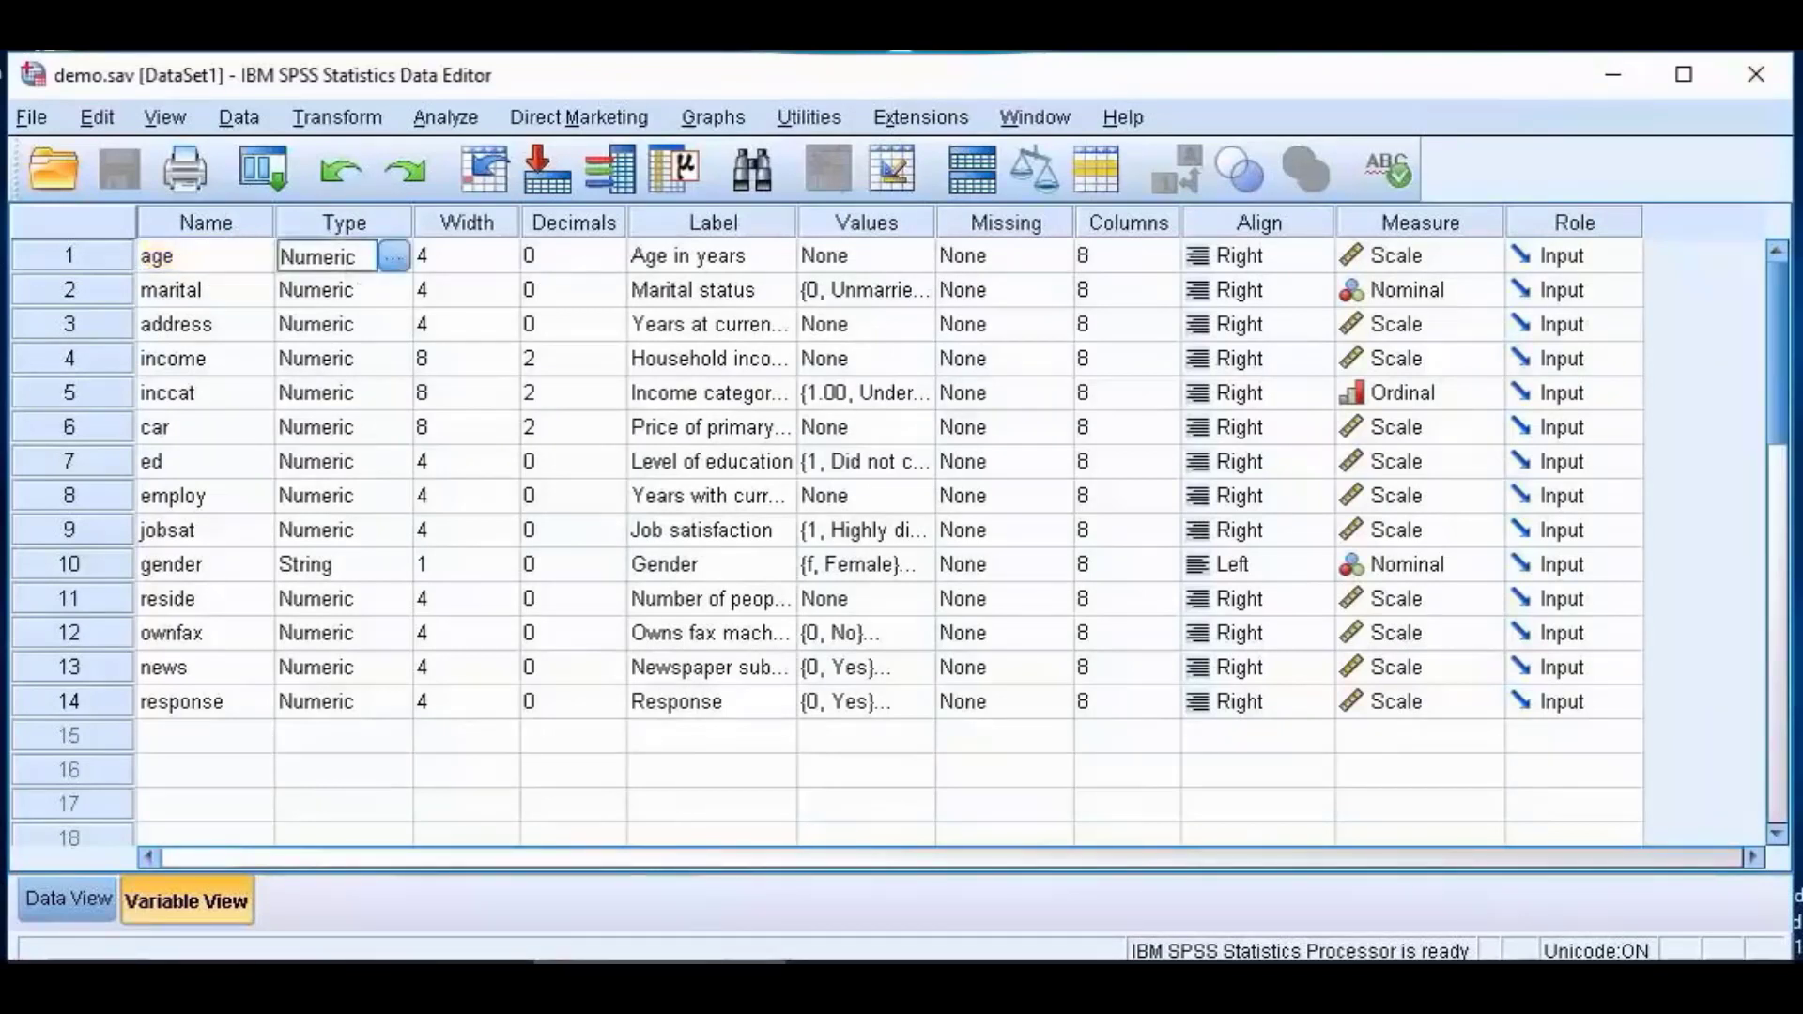
{"action": "left_click", "coordinate": [394, 257]}
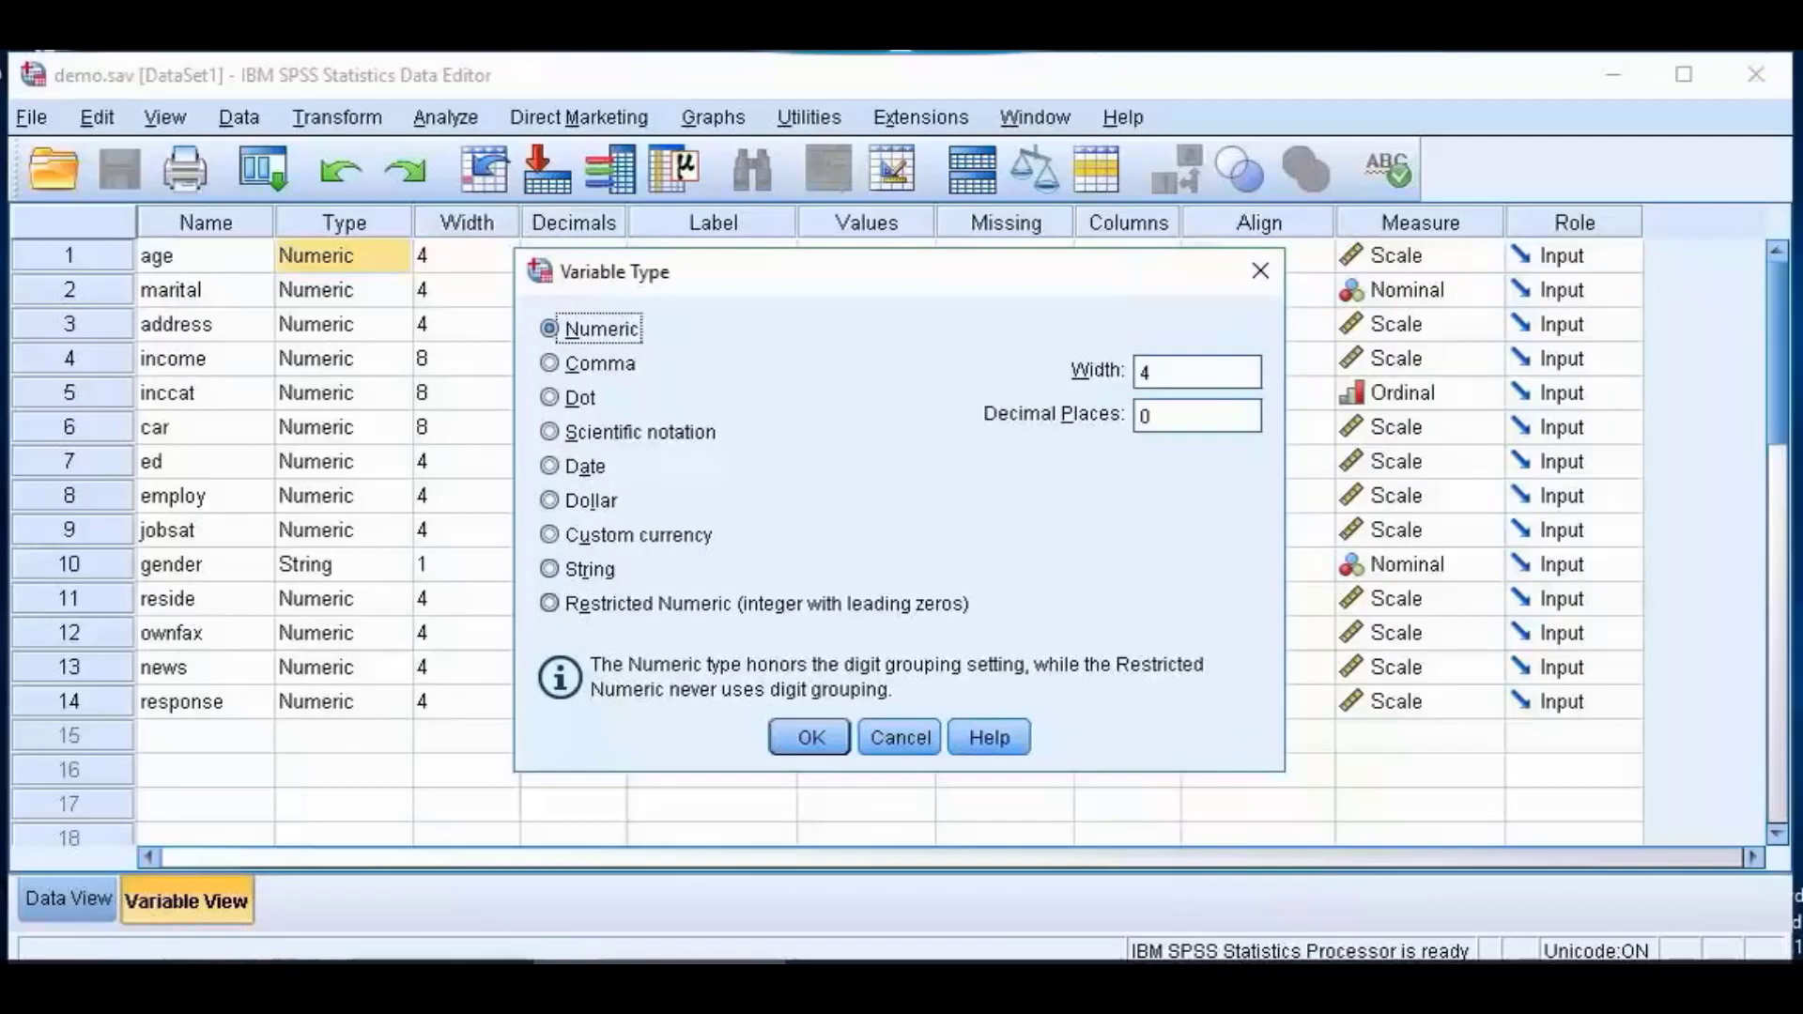
{"action": "left_click", "coordinate": [900, 738]}
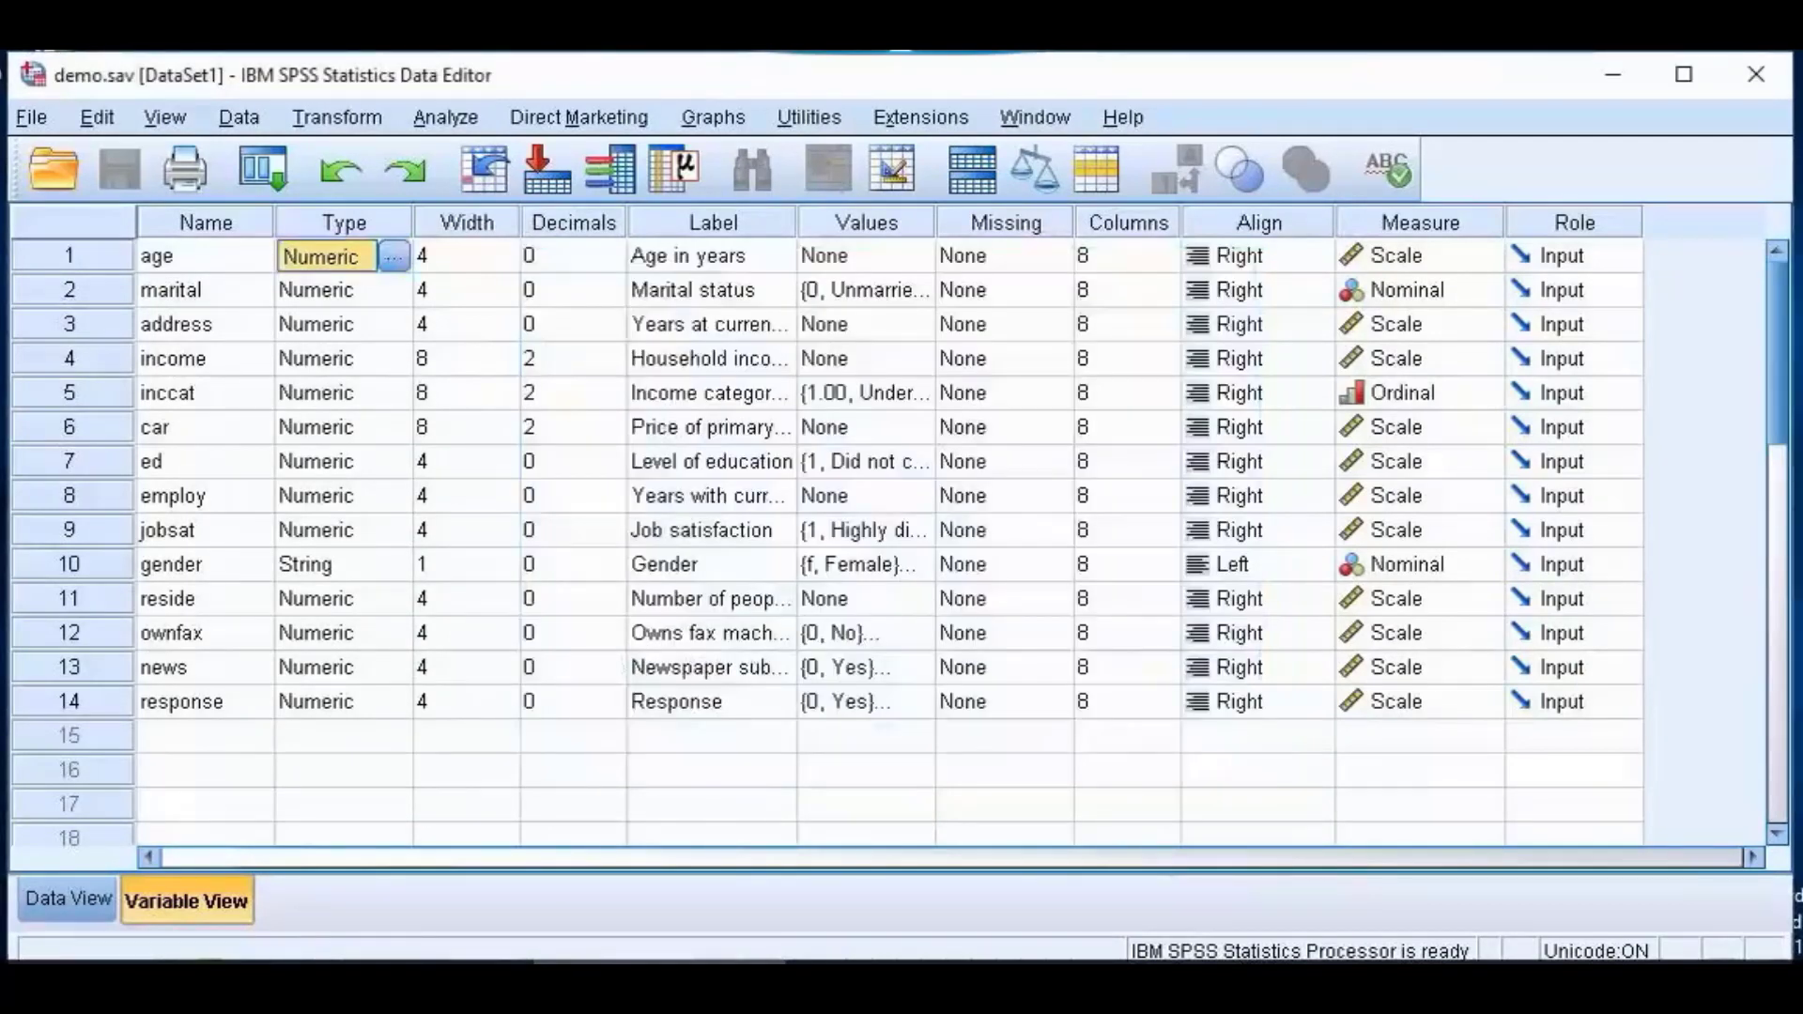
Step: Review the width, decimals, name and label settings of the age variable
{"action": "left_click", "coordinate": [488, 265]}
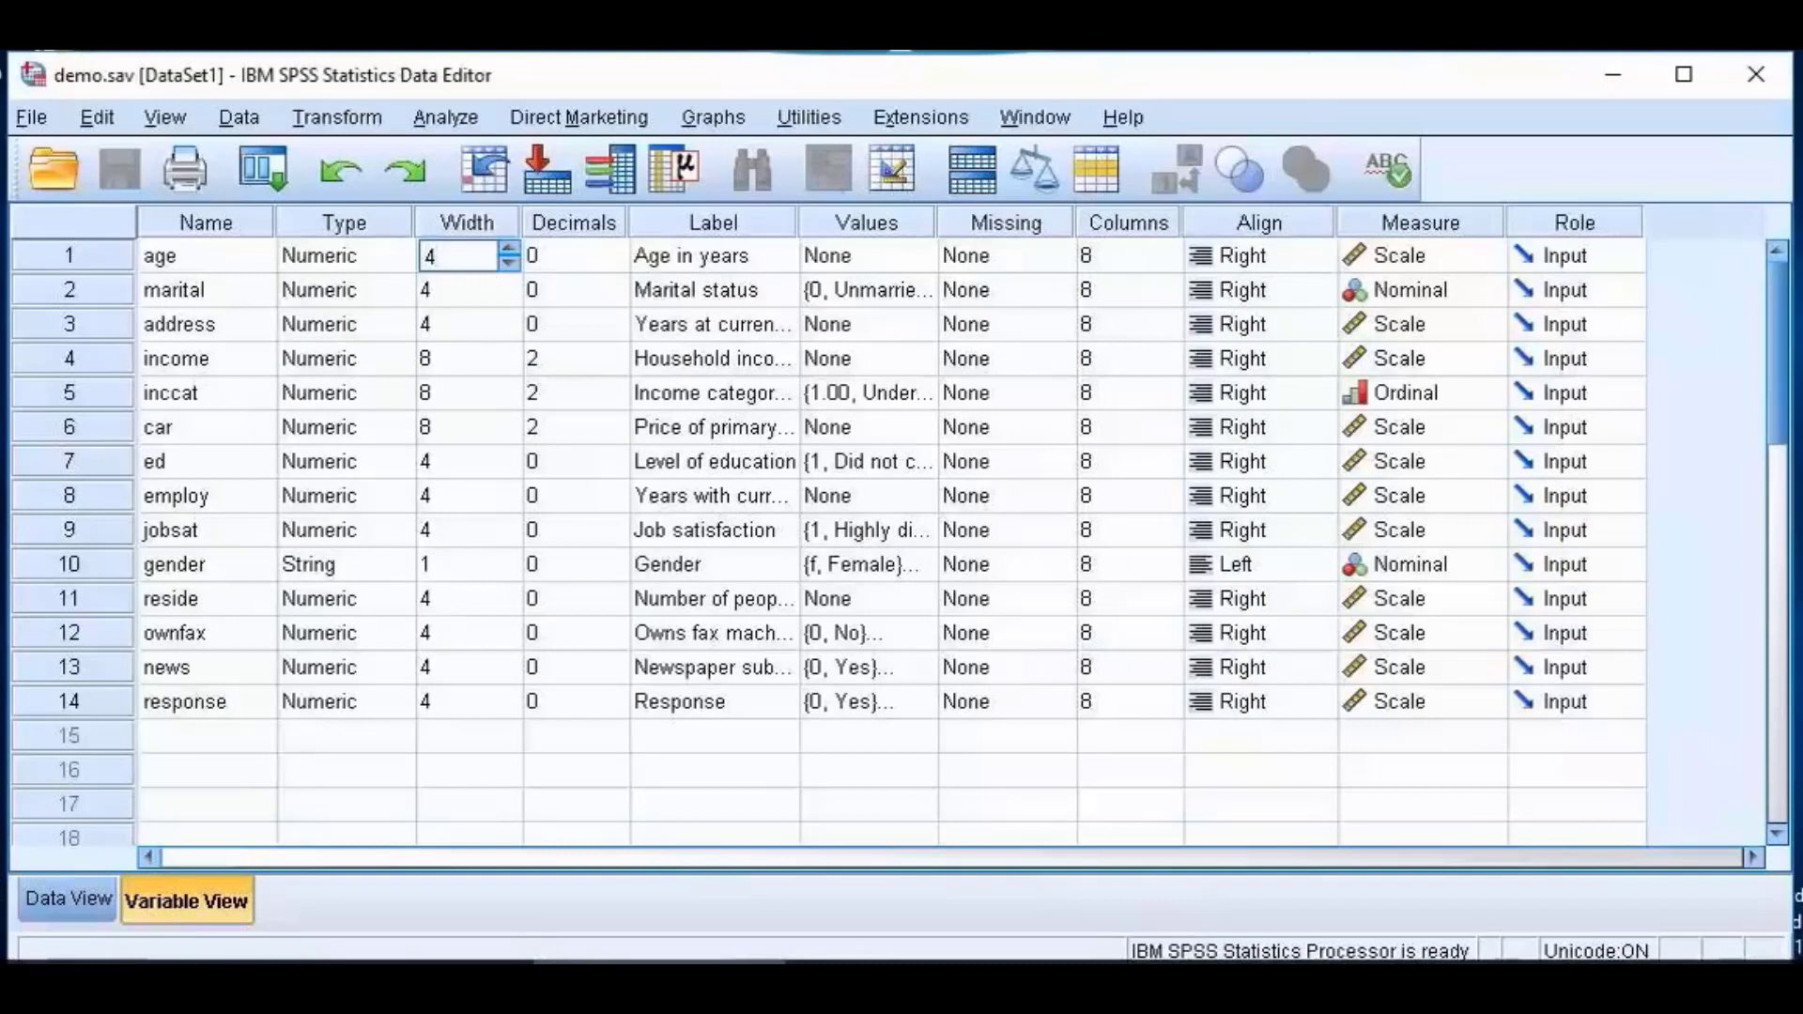
{"action": "key", "text": "Tab"}
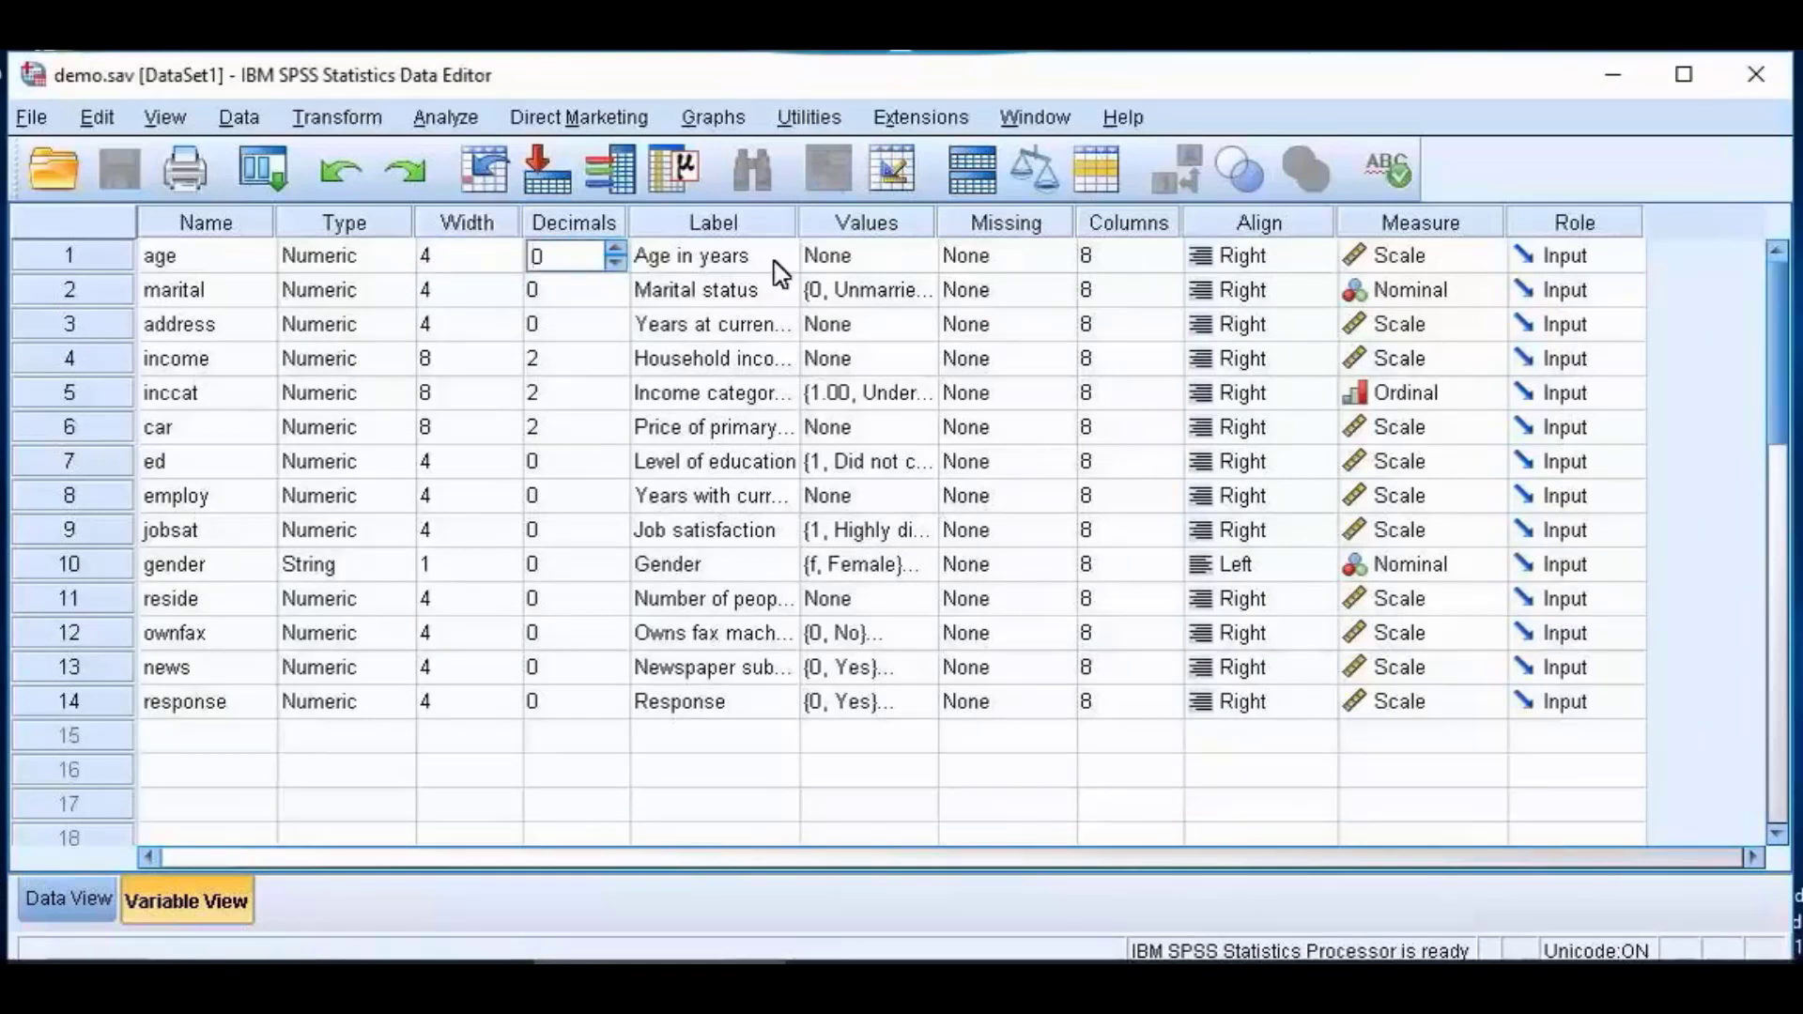
{"action": "key", "text": "Tab"}
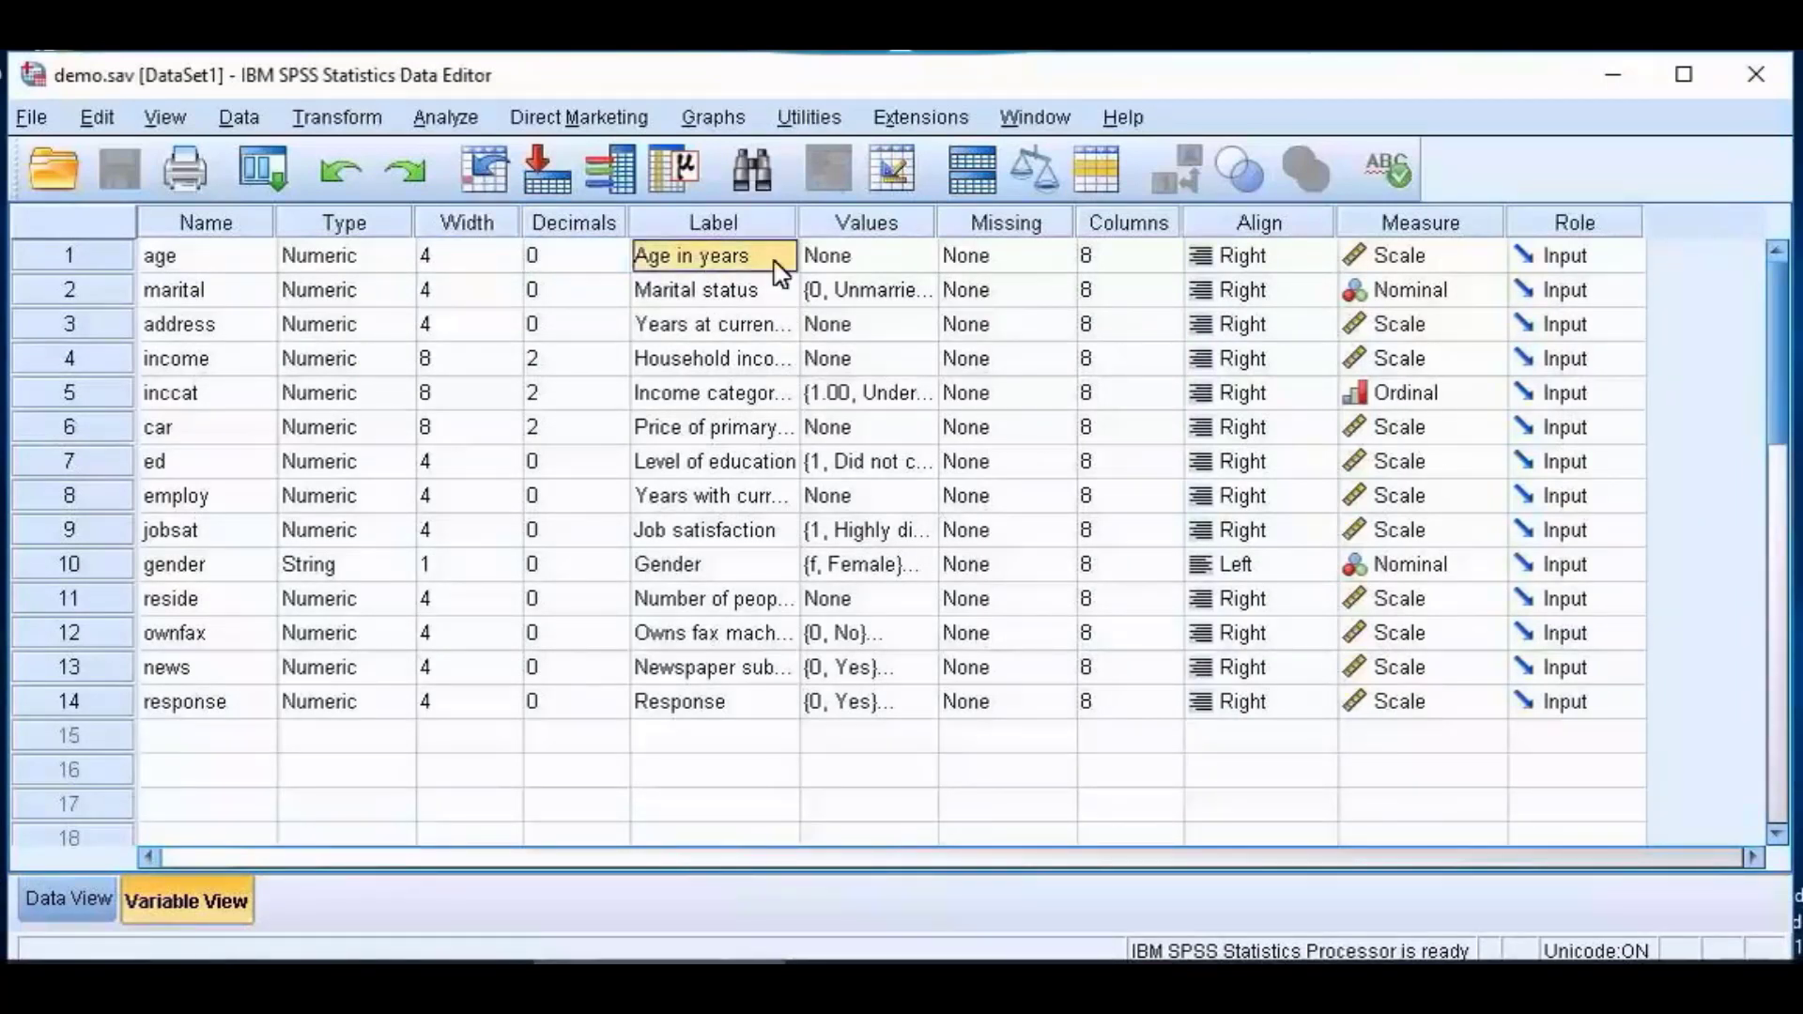
{"action": "left_click", "coordinate": [218, 260]}
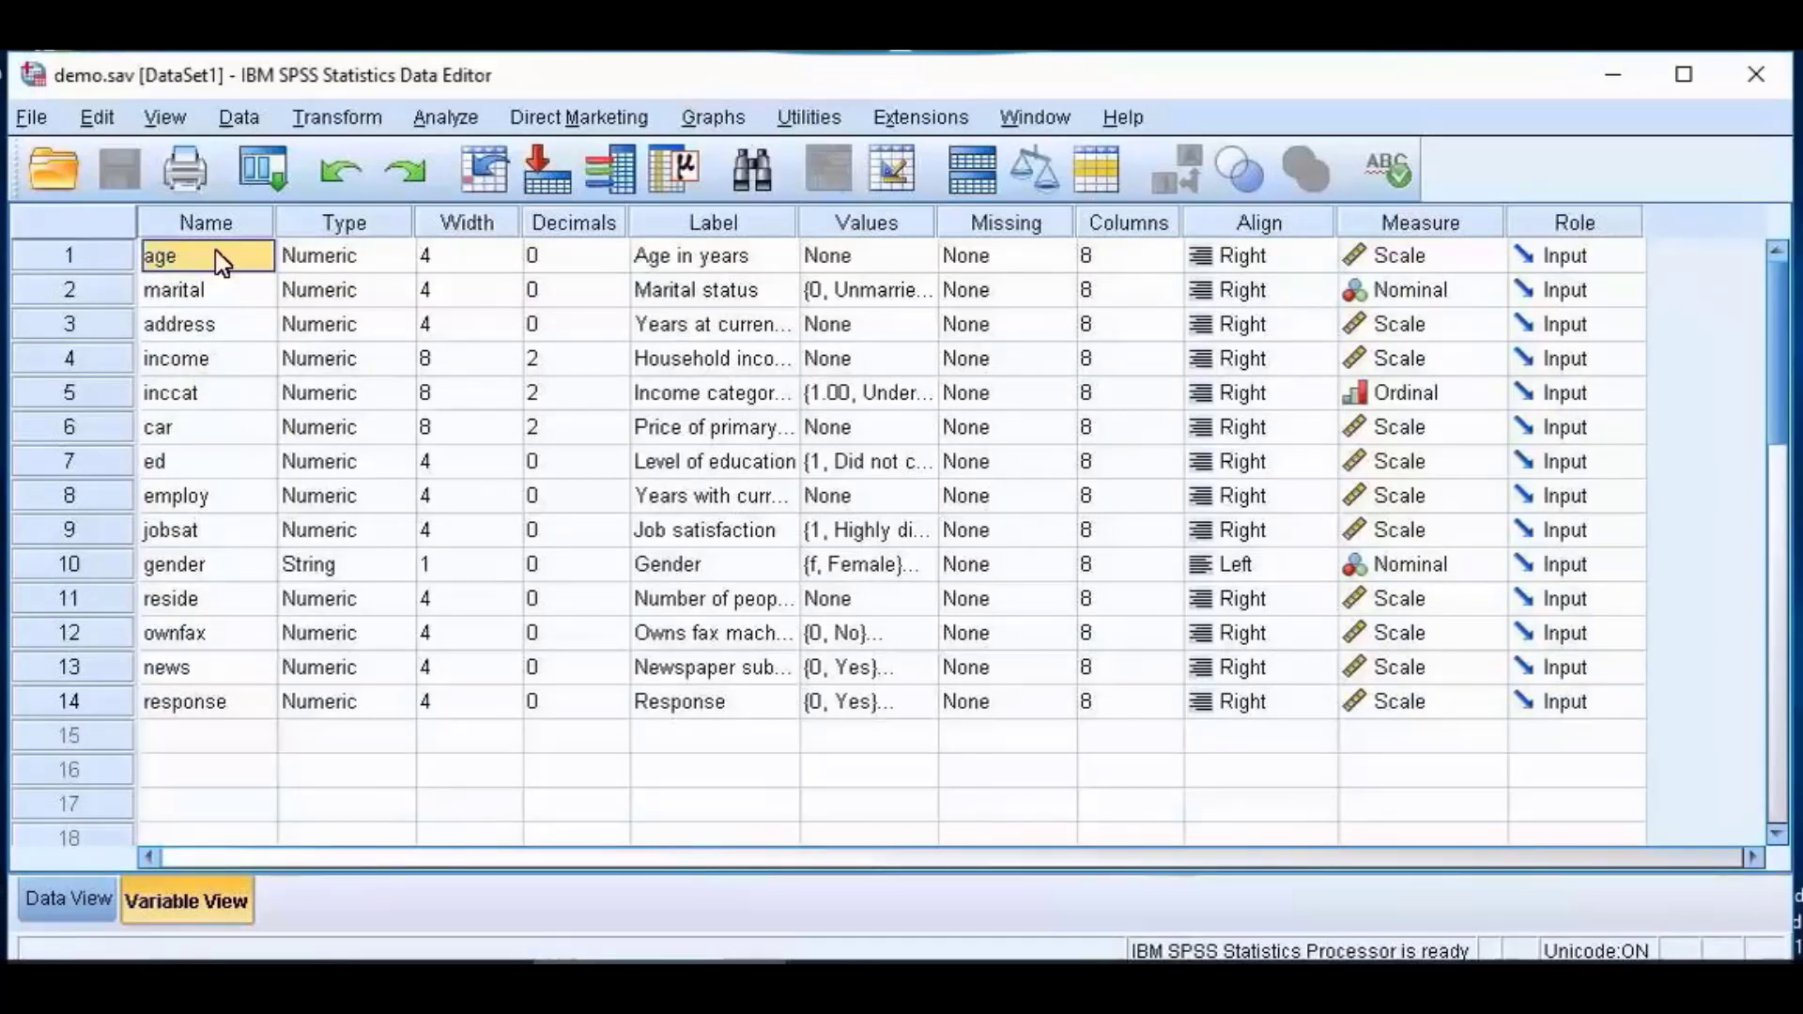
{"action": "left_click", "coordinate": [776, 268]}
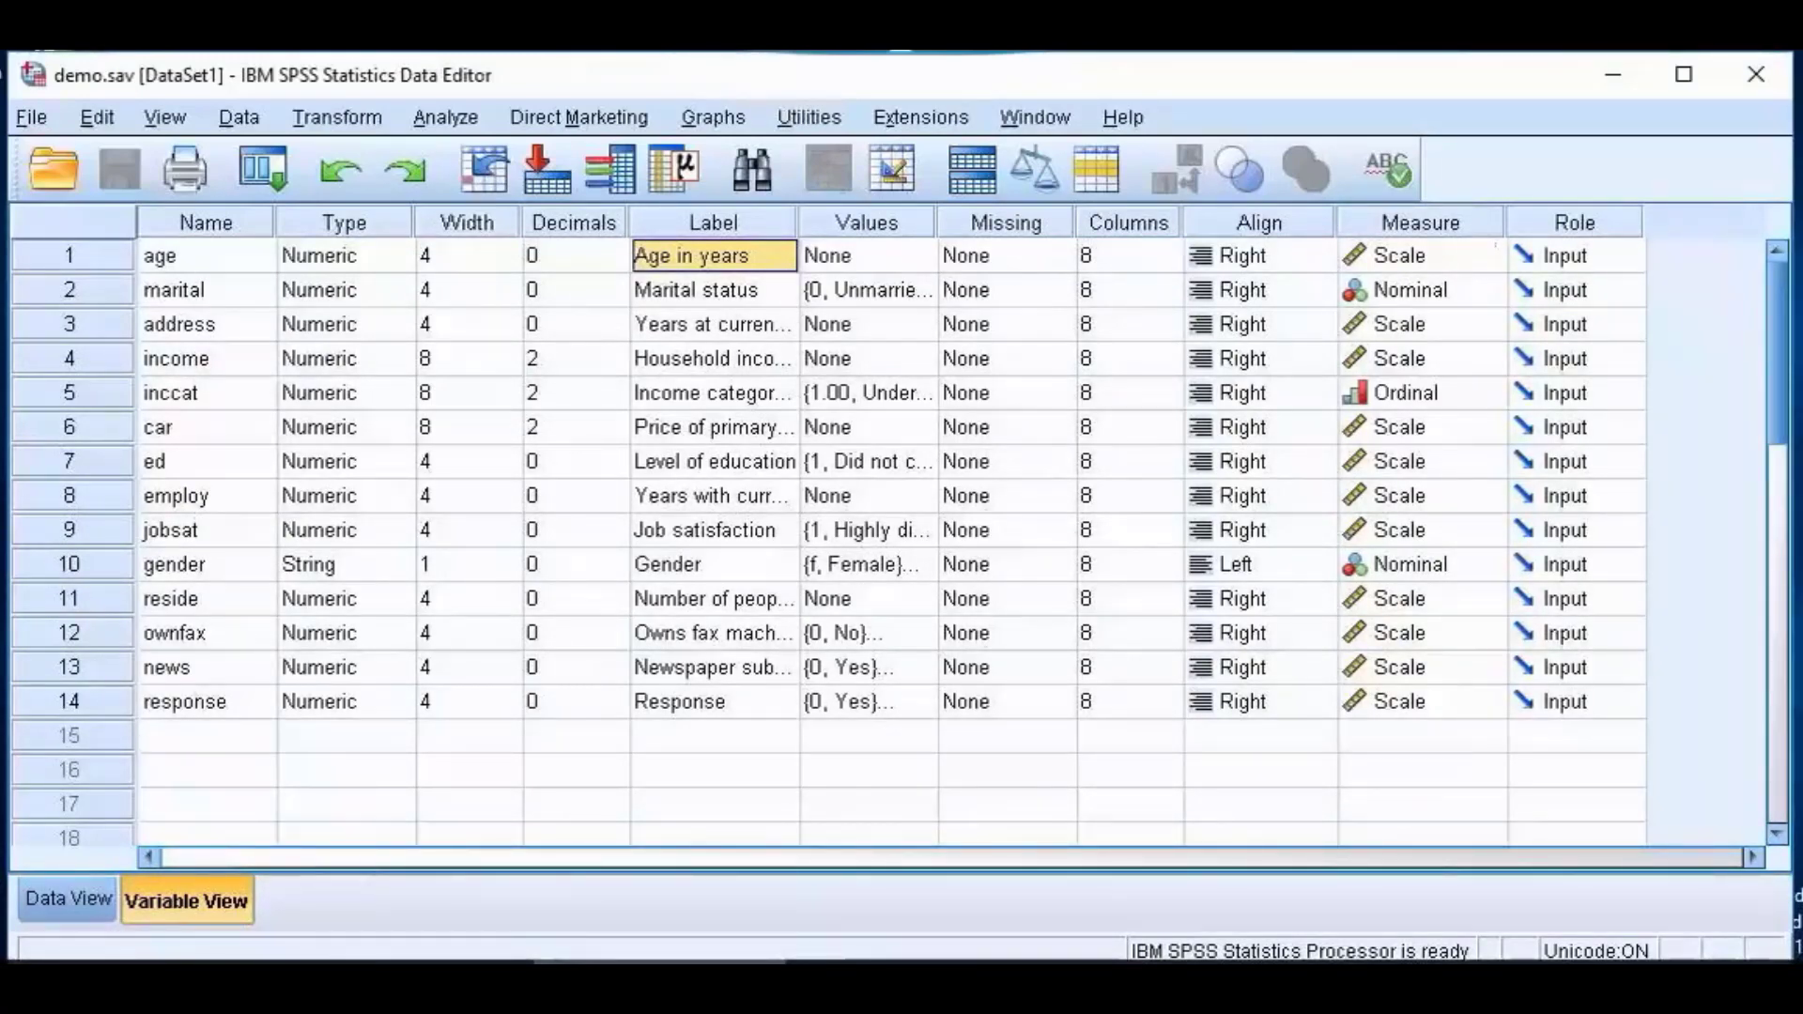
Step: Highlight the Measure column and view the measurement level choices for age without changing its level
{"action": "left_click", "coordinate": [1477, 225]}
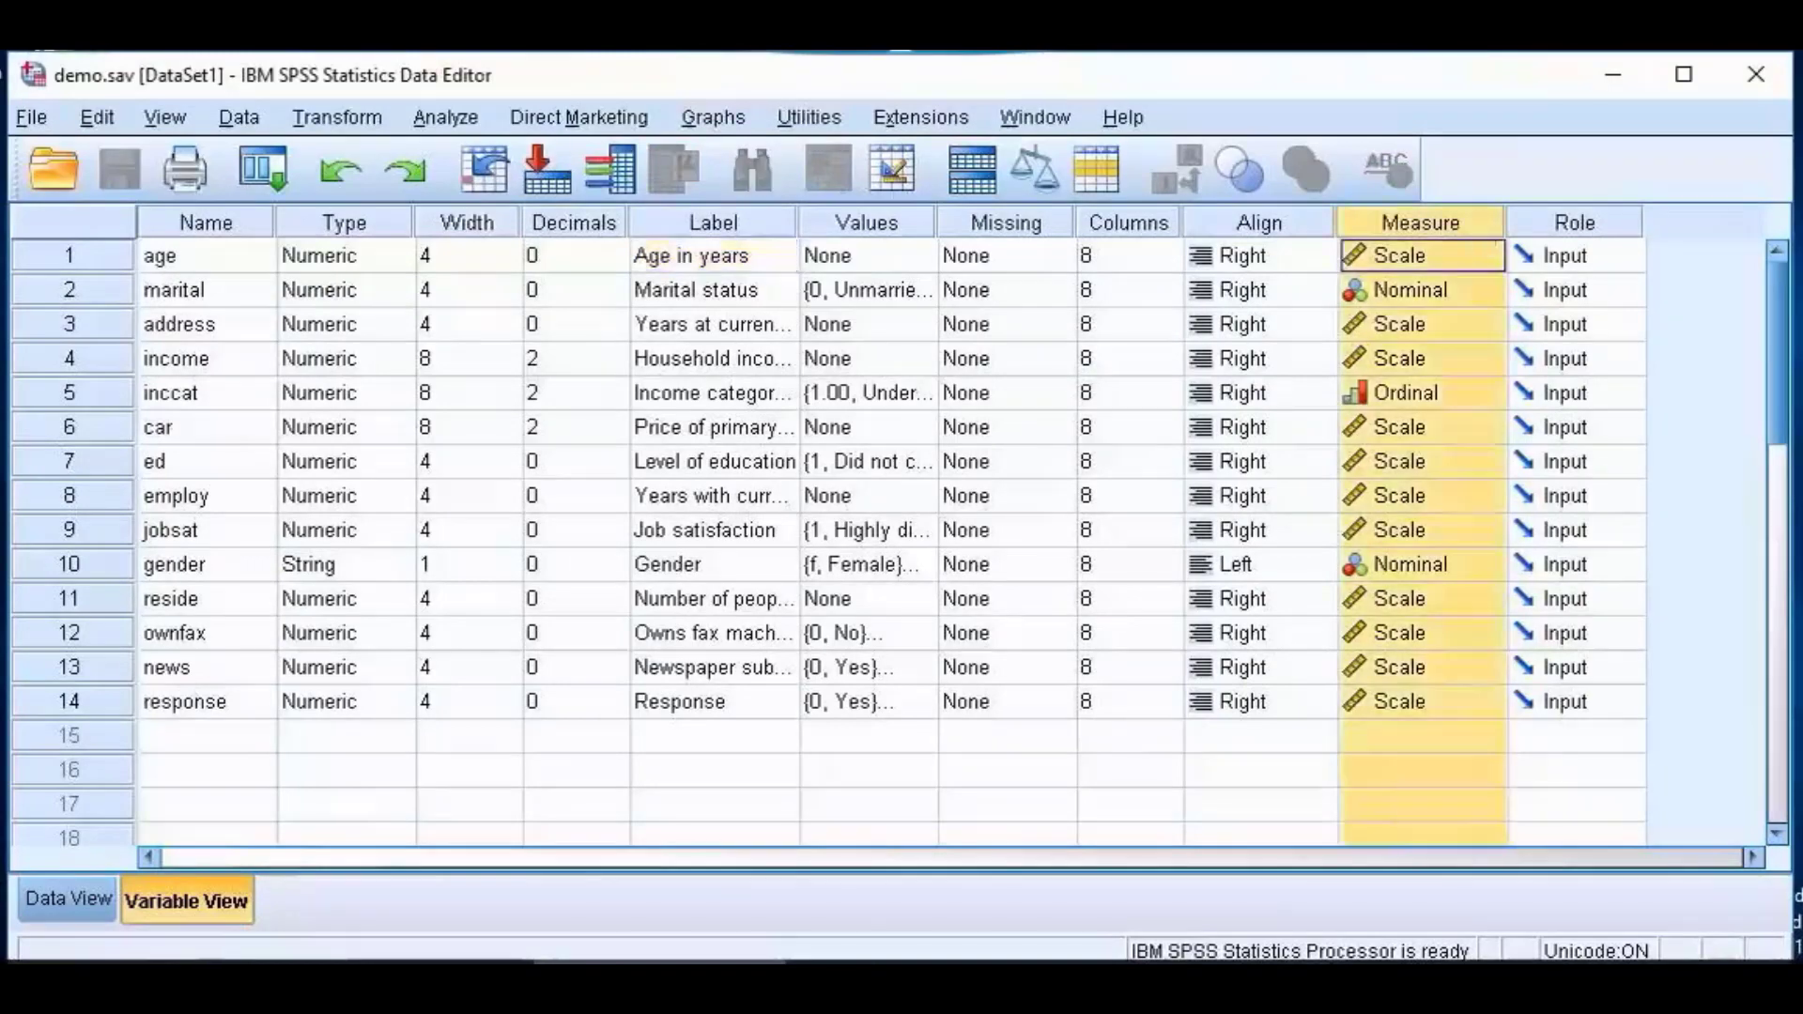
{"action": "left_click", "coordinate": [1489, 262]}
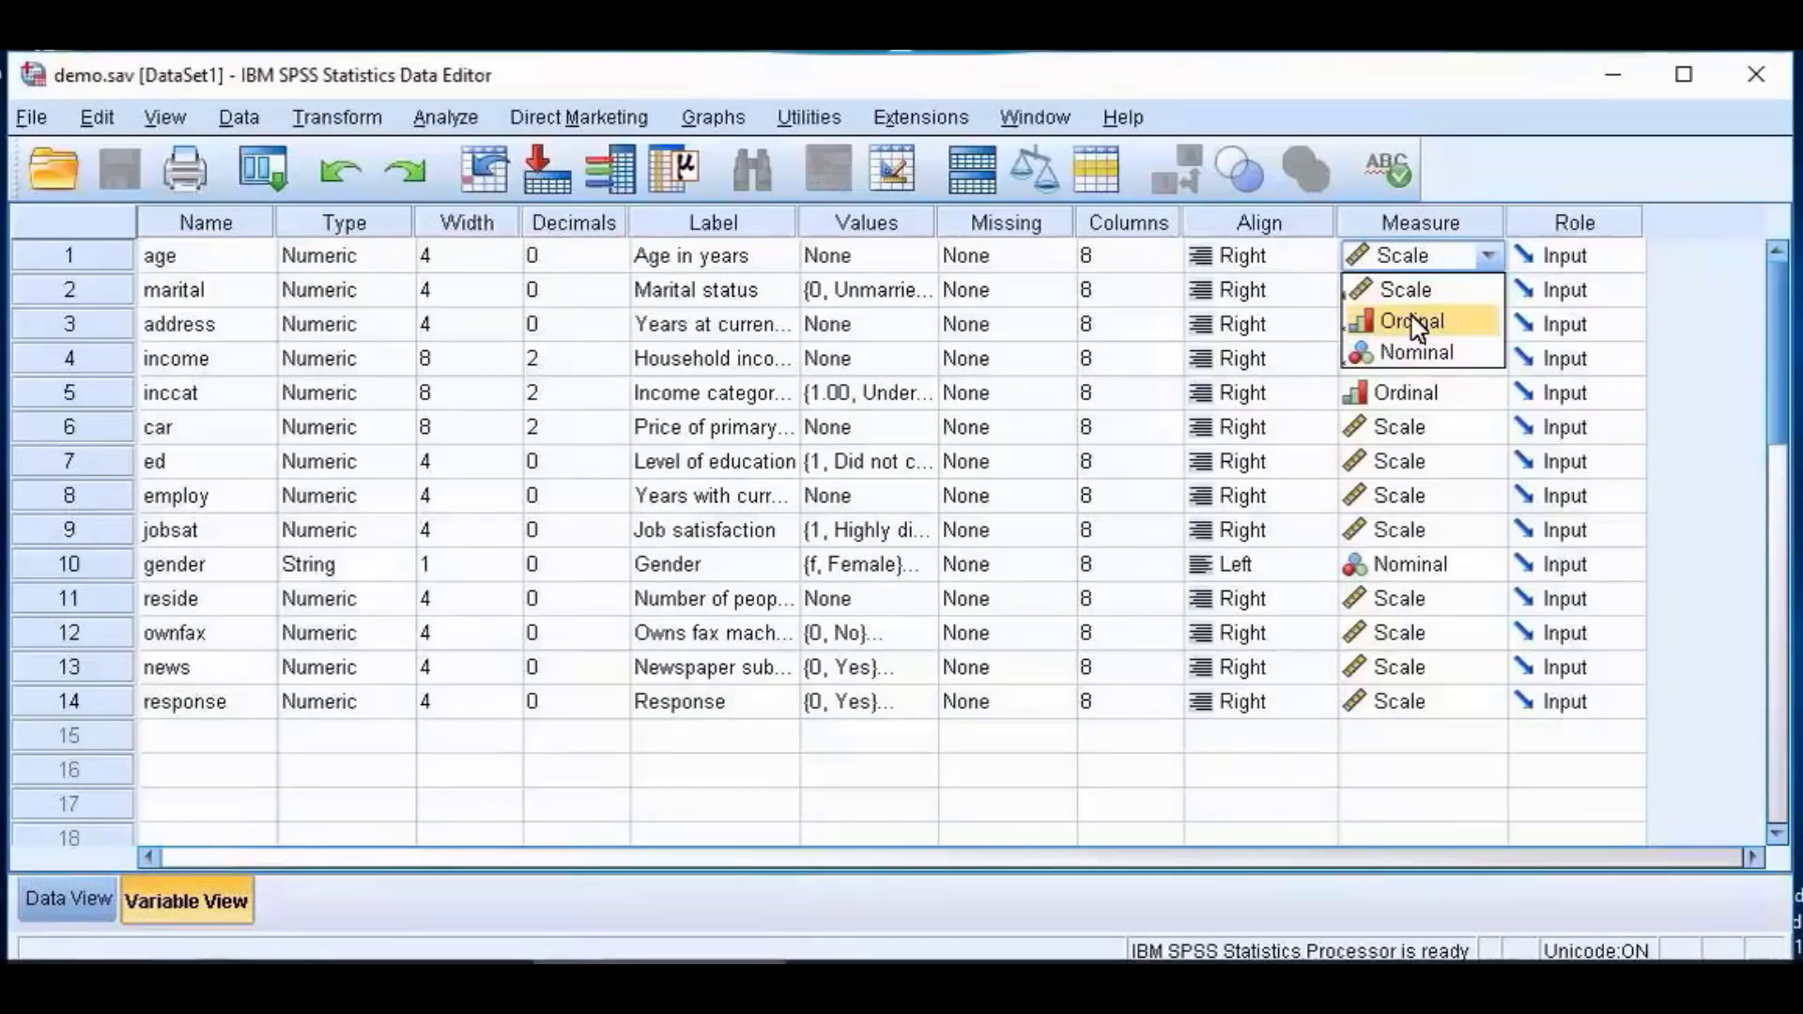
{"action": "left_click", "coordinate": [1493, 183]}
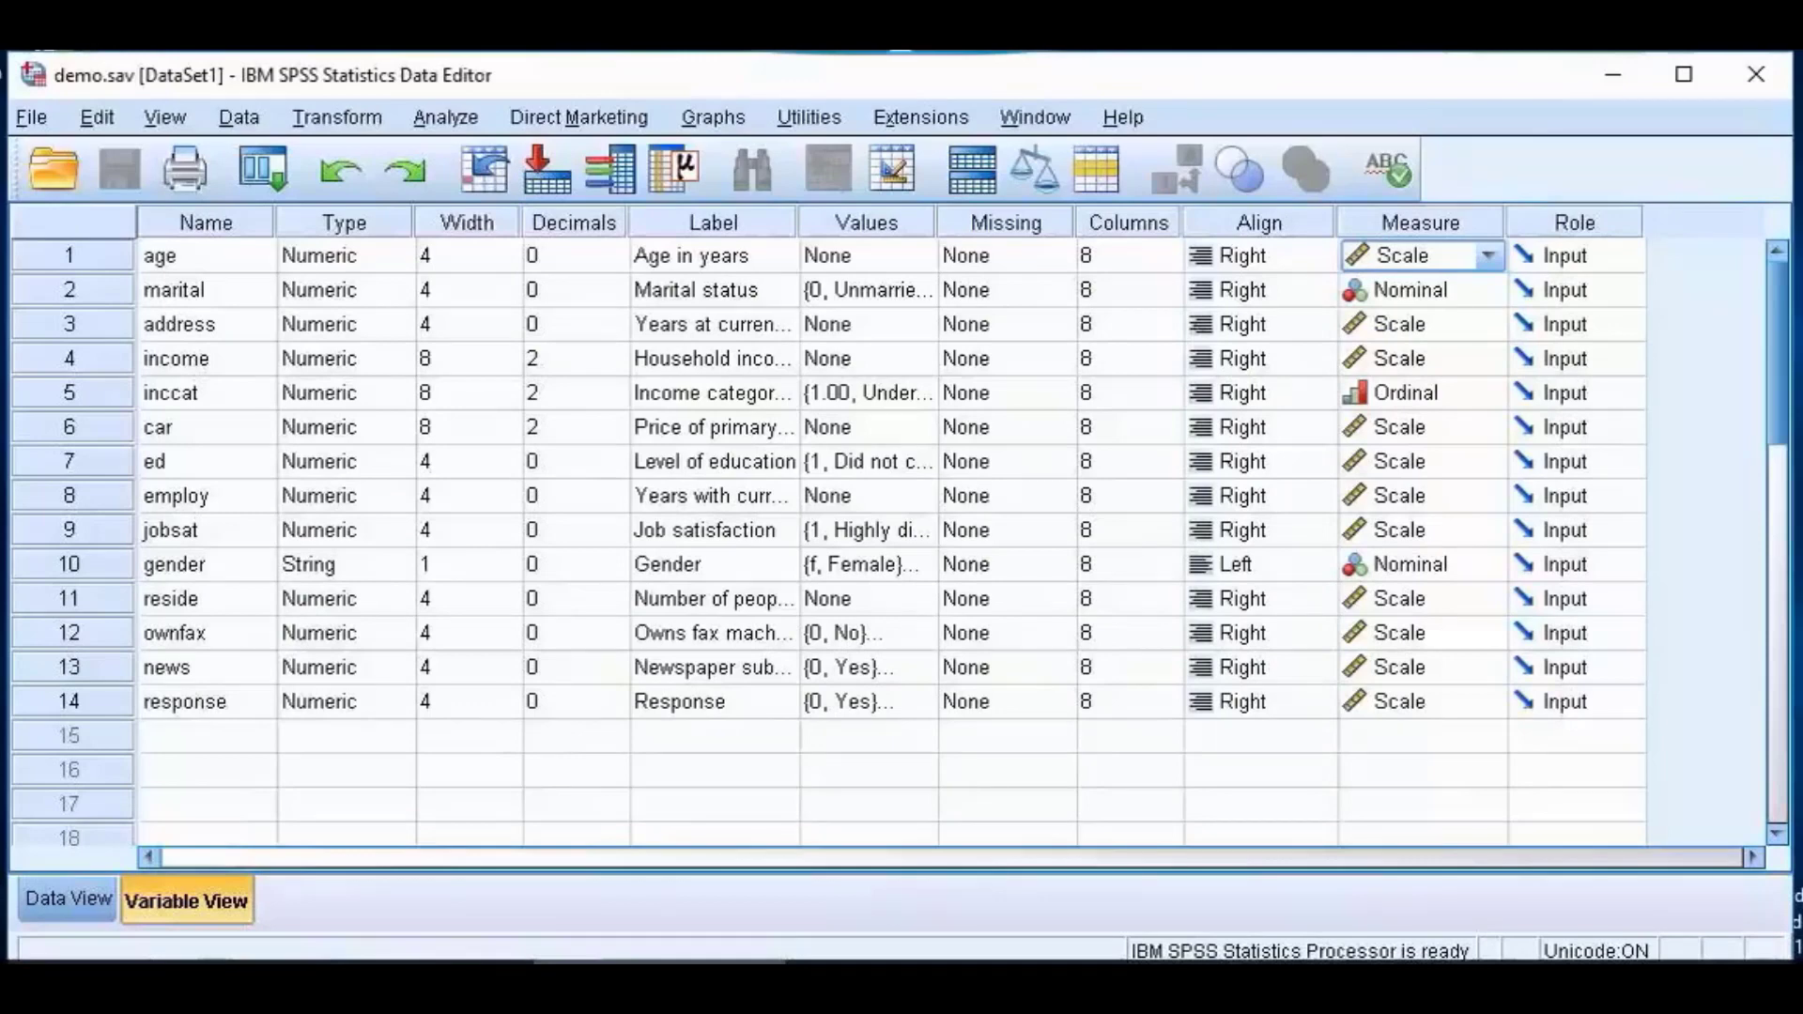
Step: Widen the Values column slightly and select the whole column
{"action": "left_click_drag", "start_coordinate": [948, 222], "coordinate": [987, 222]}
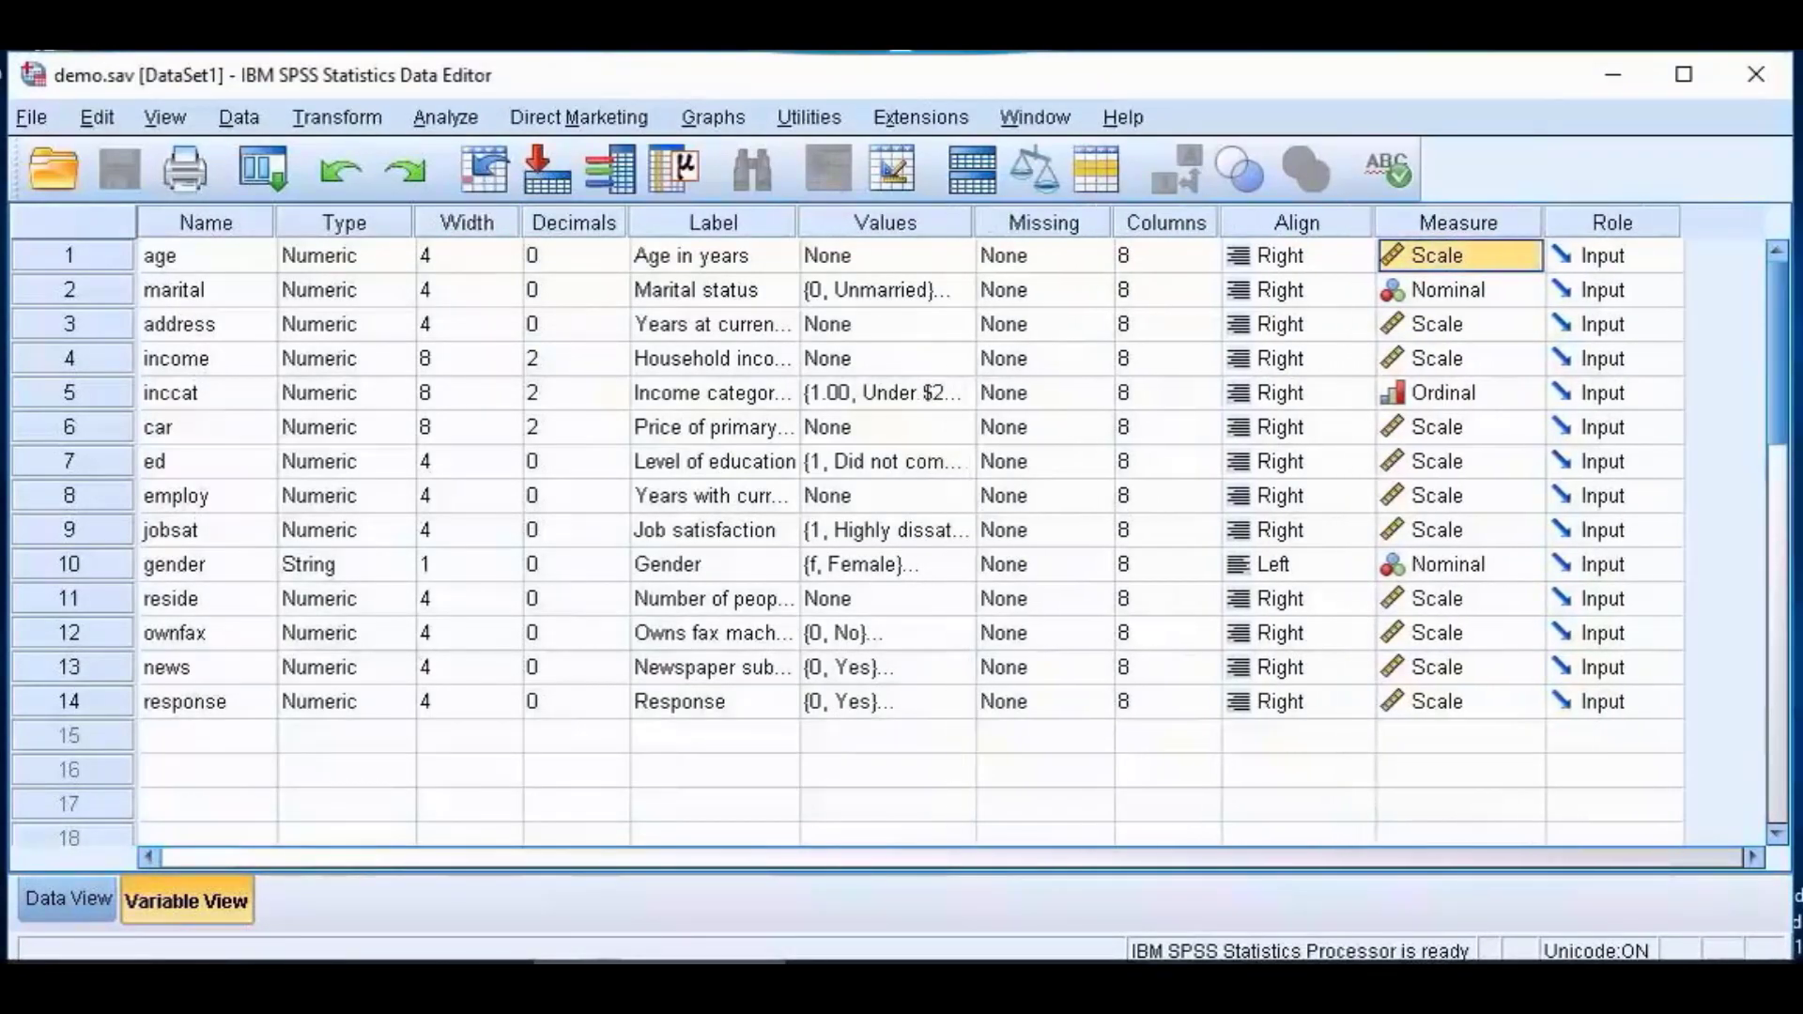
{"action": "left_click", "coordinate": [899, 226]}
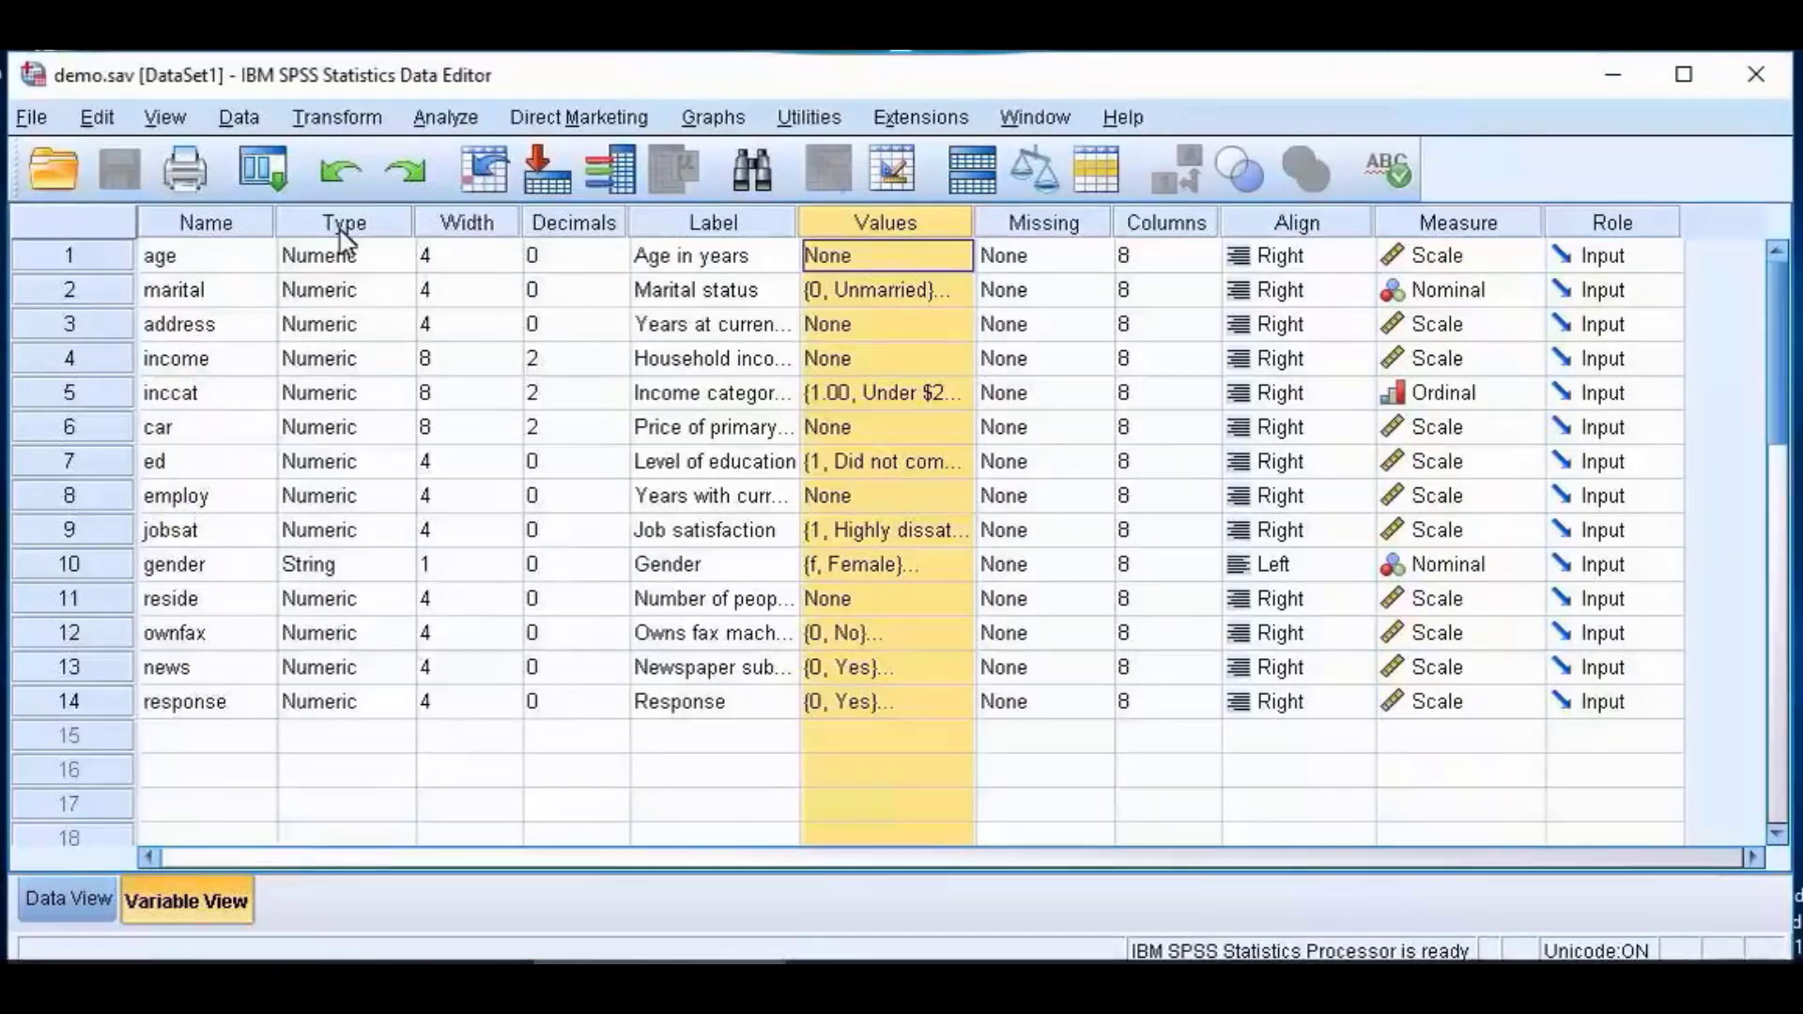
Step: Check the name, measurement level choices and value labels cell of the age variable
{"action": "left_click", "coordinate": [169, 267]}
{"action": "left_click", "coordinate": [1490, 270]}
{"action": "left_click", "coordinate": [1526, 255]}
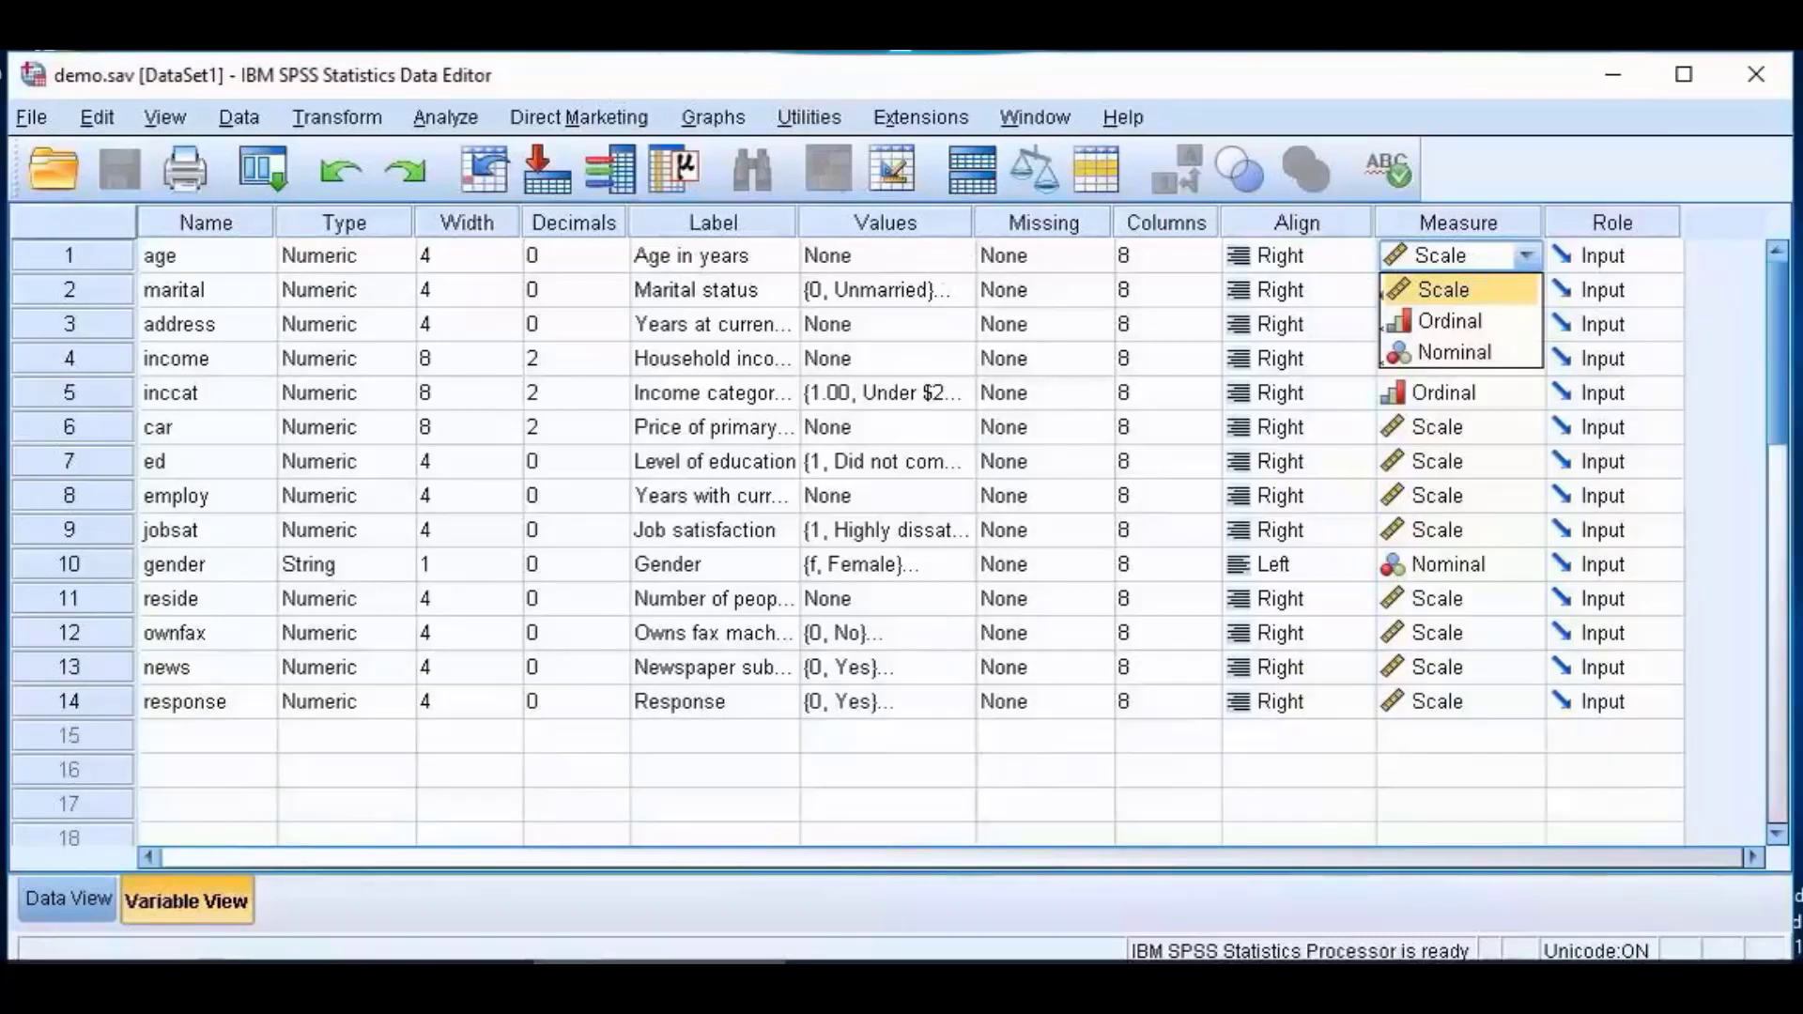
{"action": "left_click", "coordinate": [934, 259]}
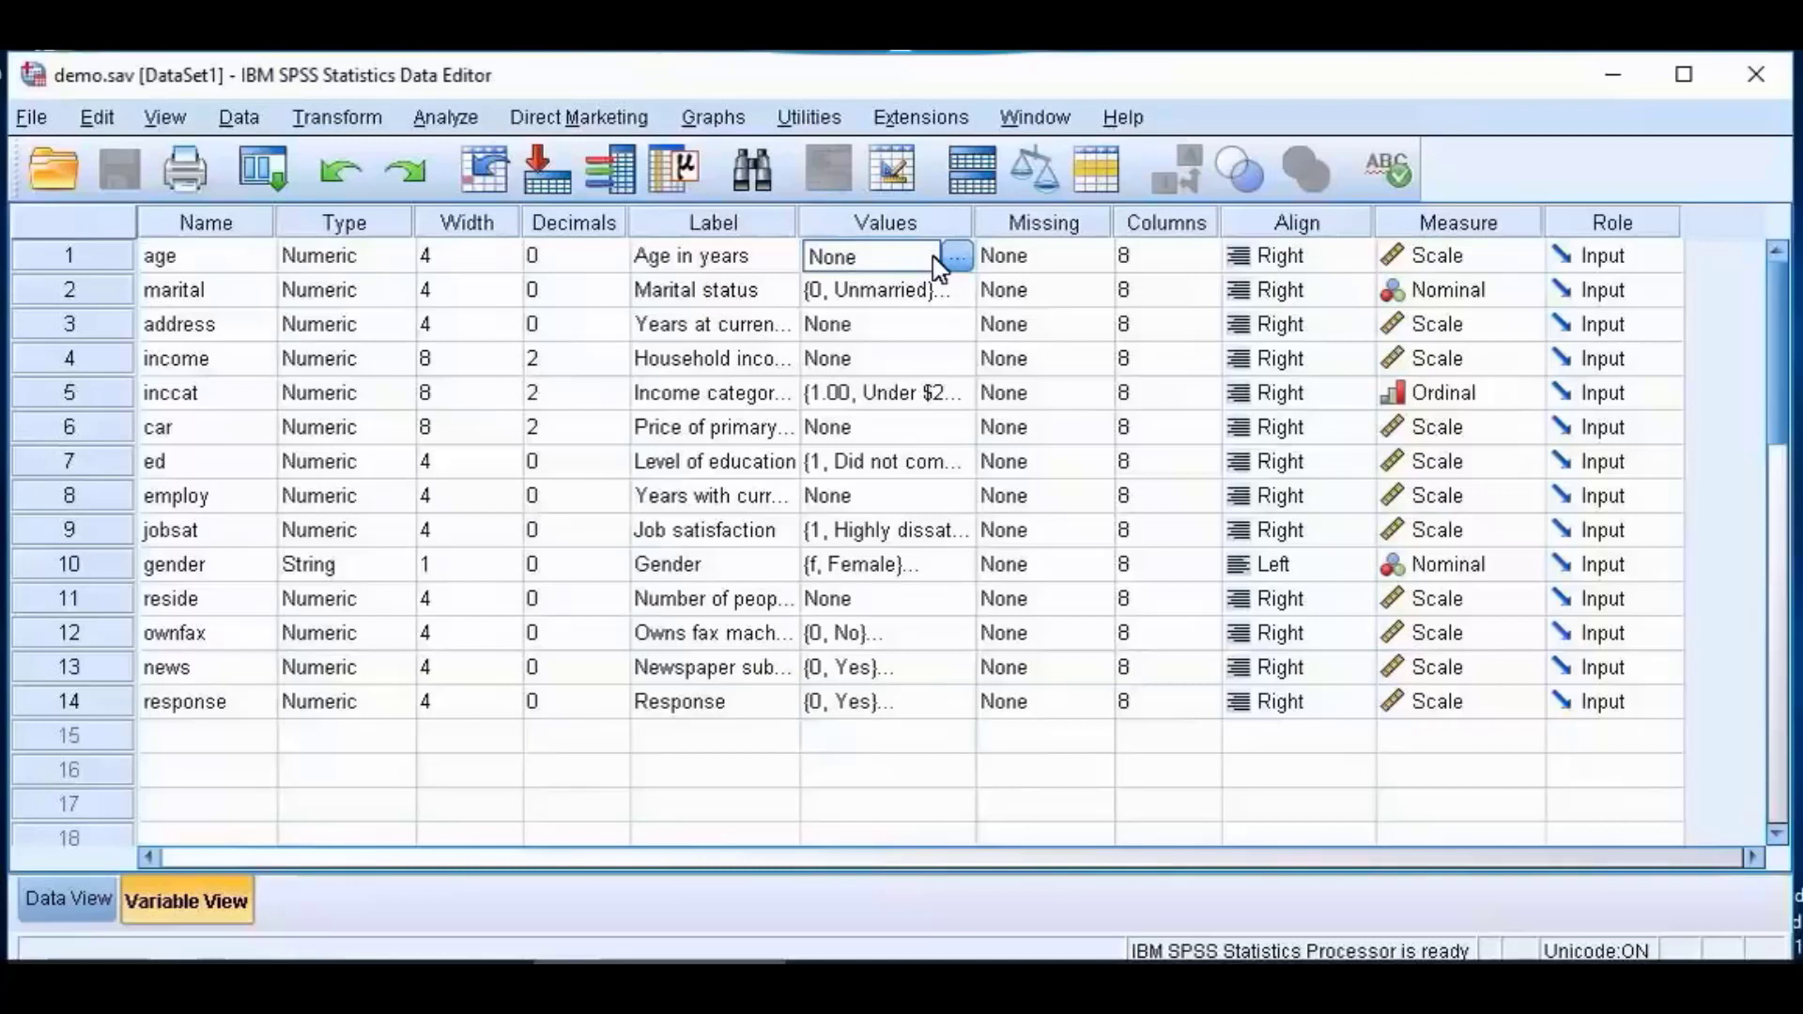
Step: Check the measurement level choices of the marital variable and open its value labels
{"action": "left_click", "coordinate": [1466, 298]}
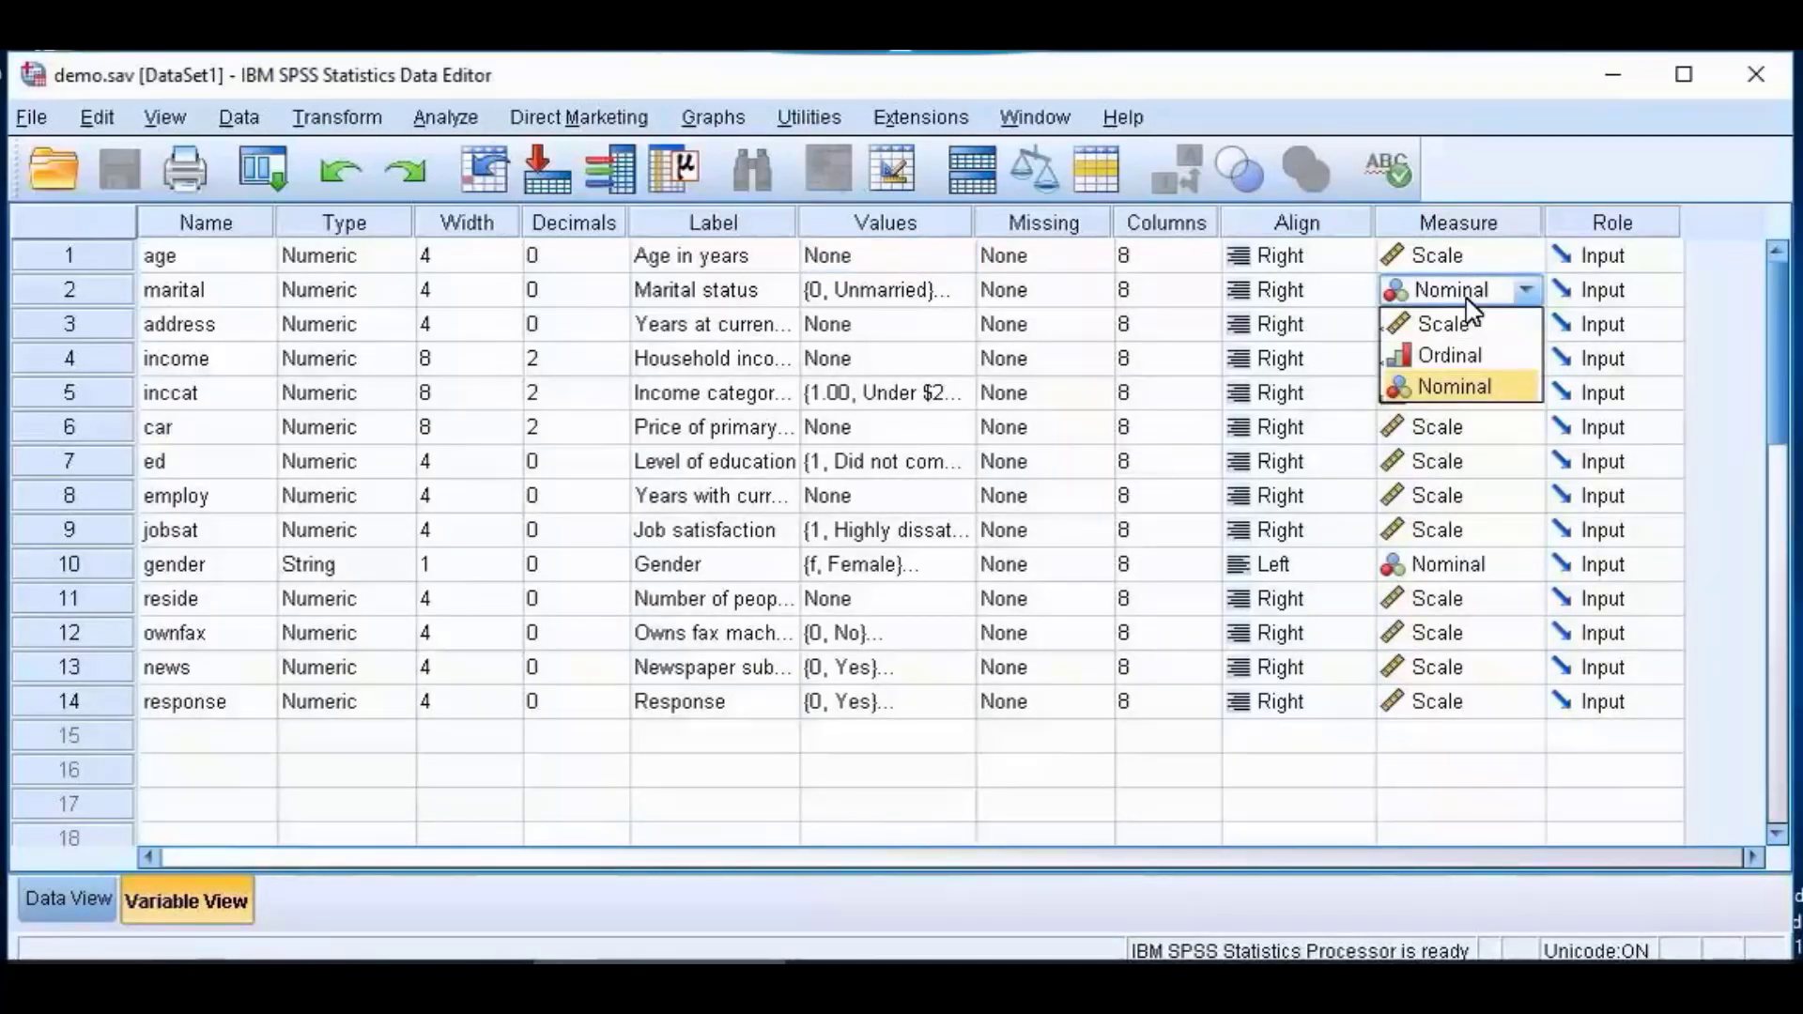
{"action": "left_click", "coordinate": [954, 298]}
{"action": "left_click", "coordinate": [956, 292]}
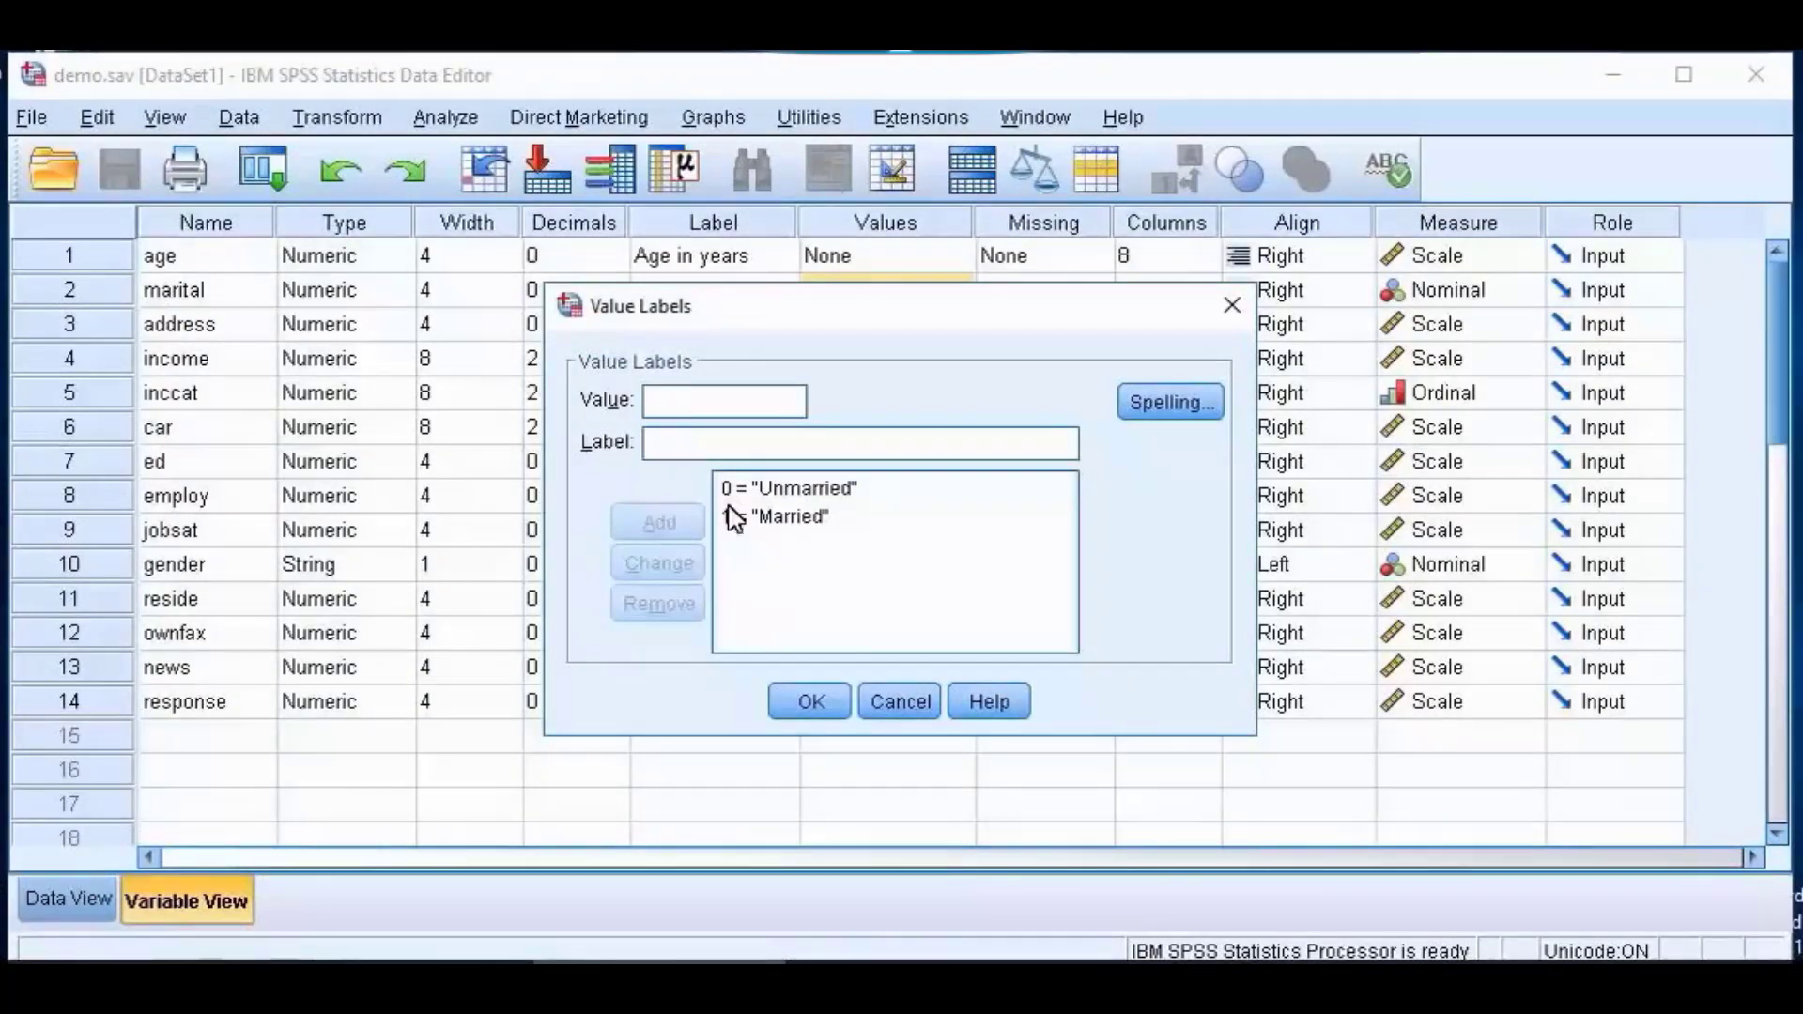
Step: Remove the 0 = "Unmarried" value label of marital, add it back with value 0 and label Unmarried, and accept the labels
{"action": "left_click", "coordinate": [814, 489]}
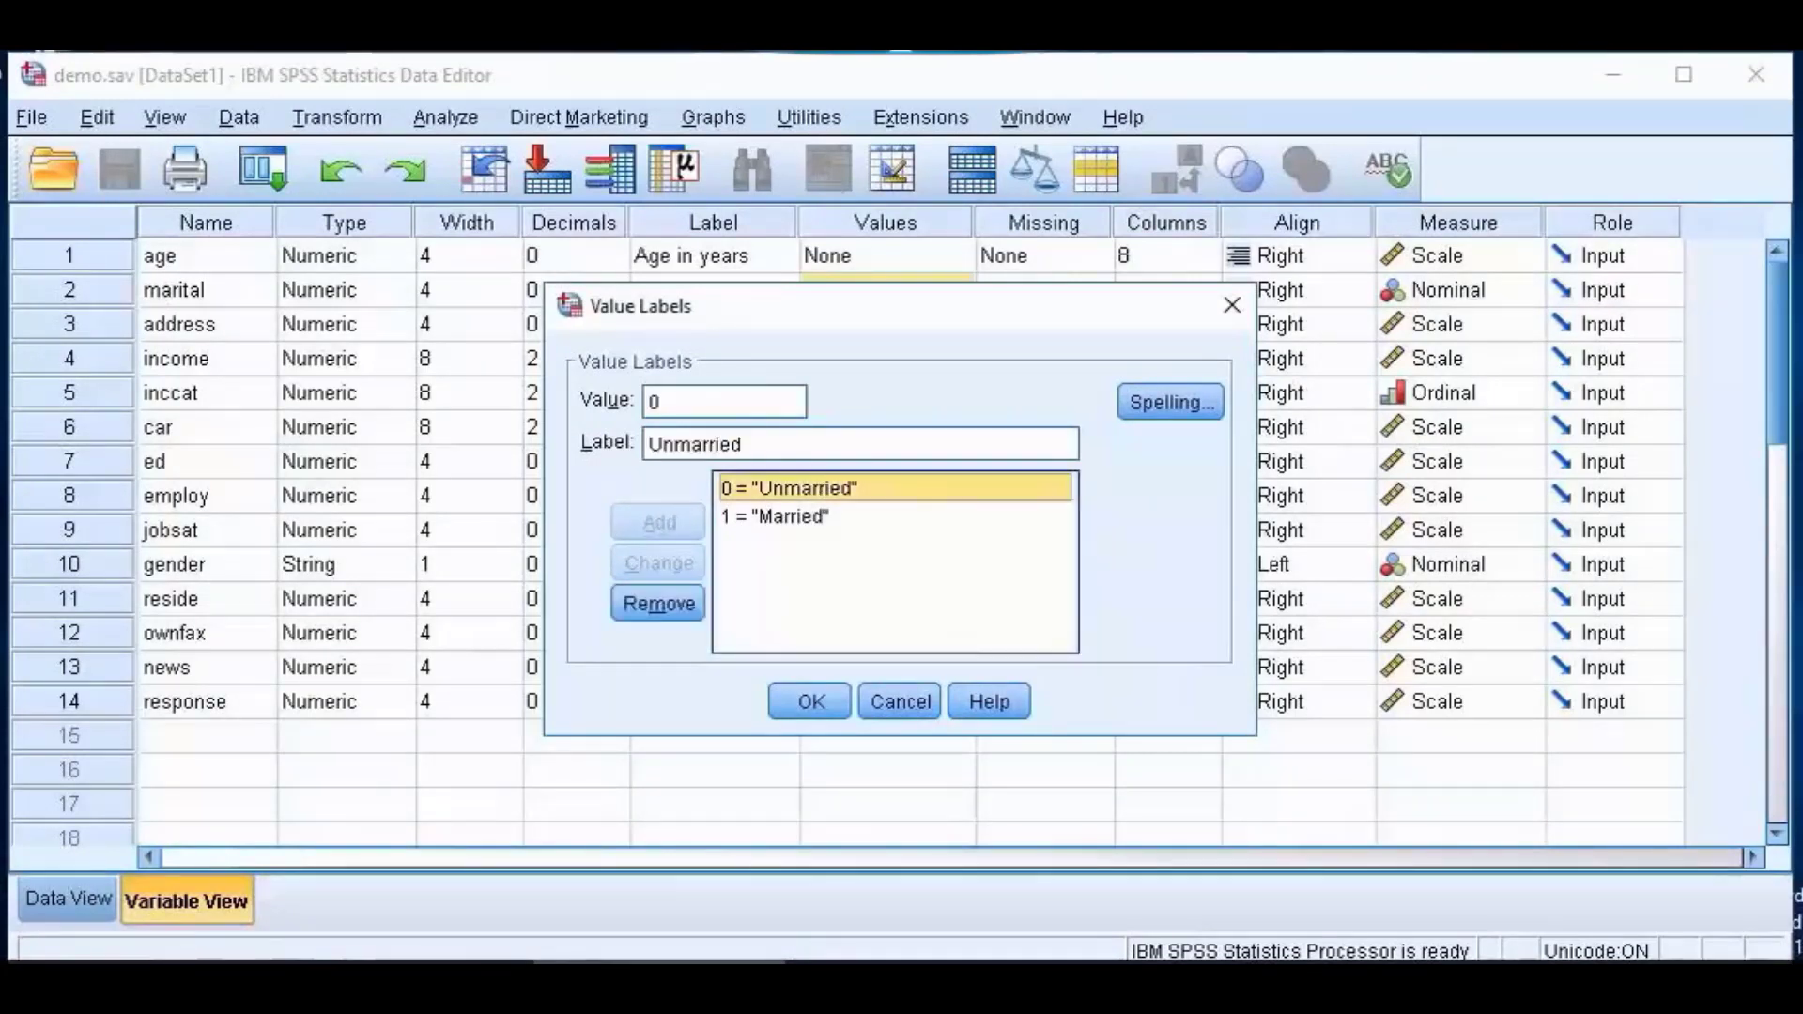
{"action": "left_click", "coordinate": [678, 609]}
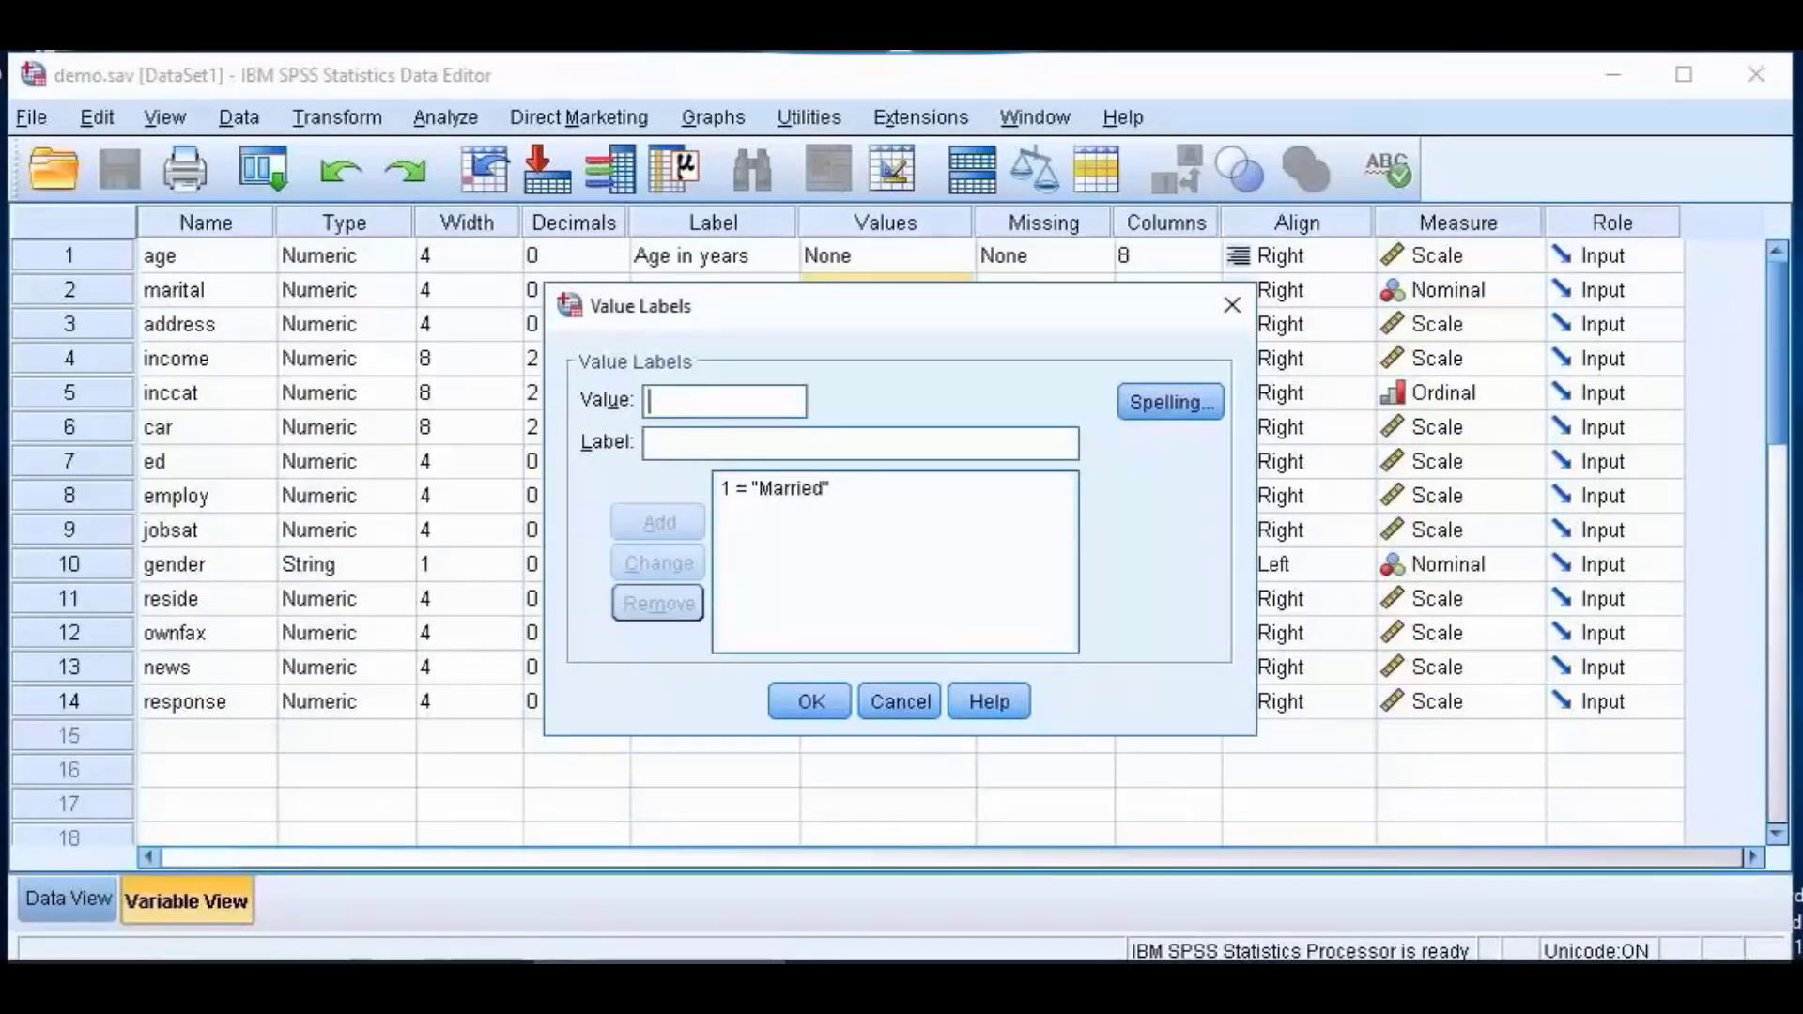
{"action": "type", "text": "0"}
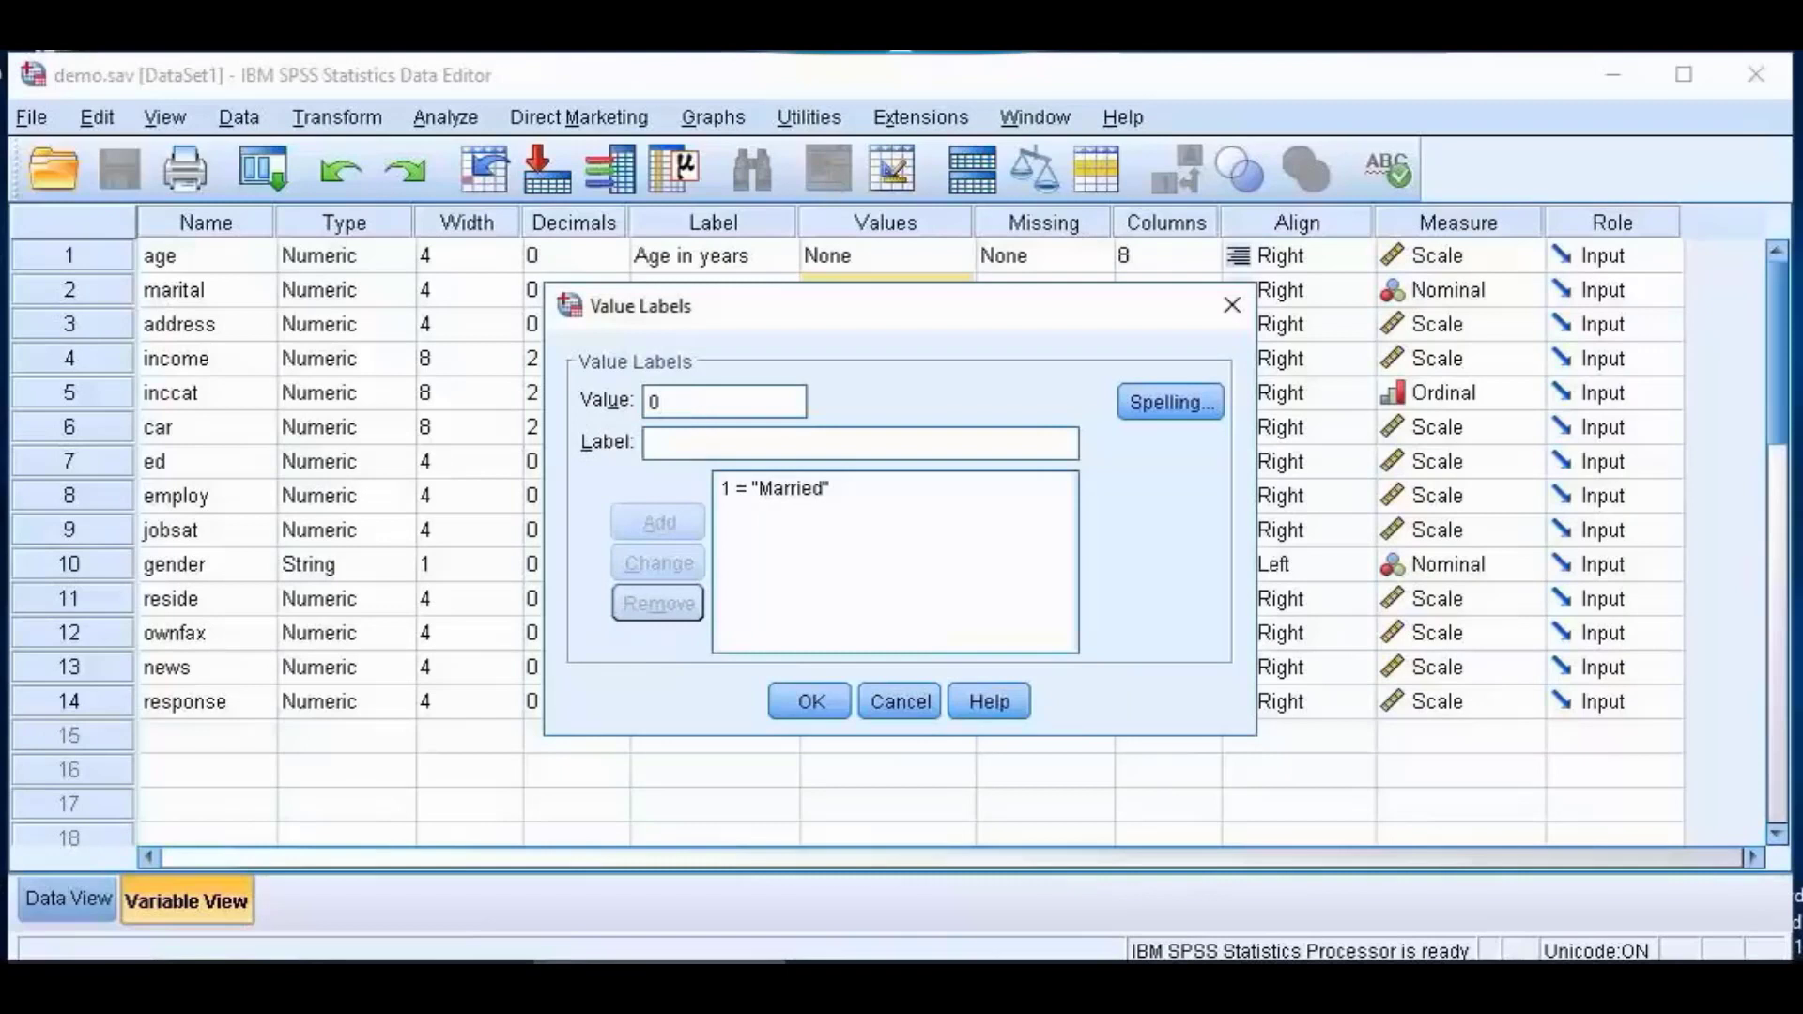
{"action": "left_click", "coordinate": [700, 444]}
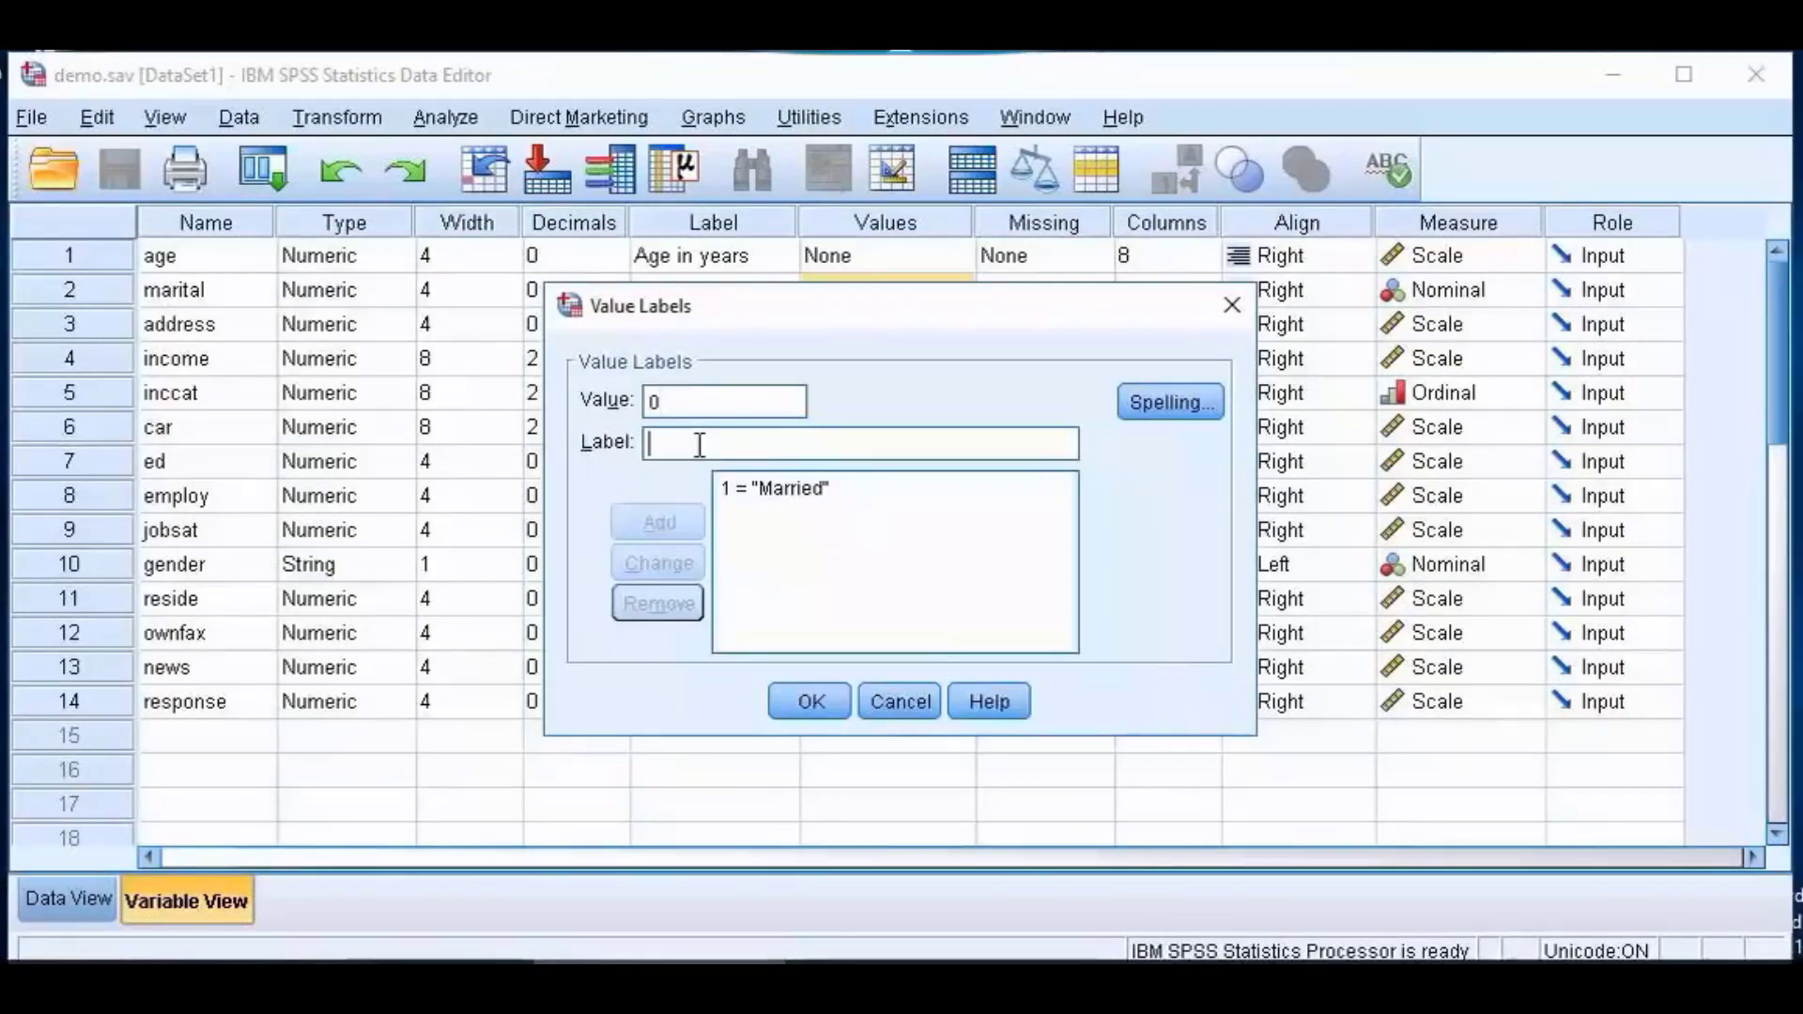
{"action": "type", "text": "Unmarried"}
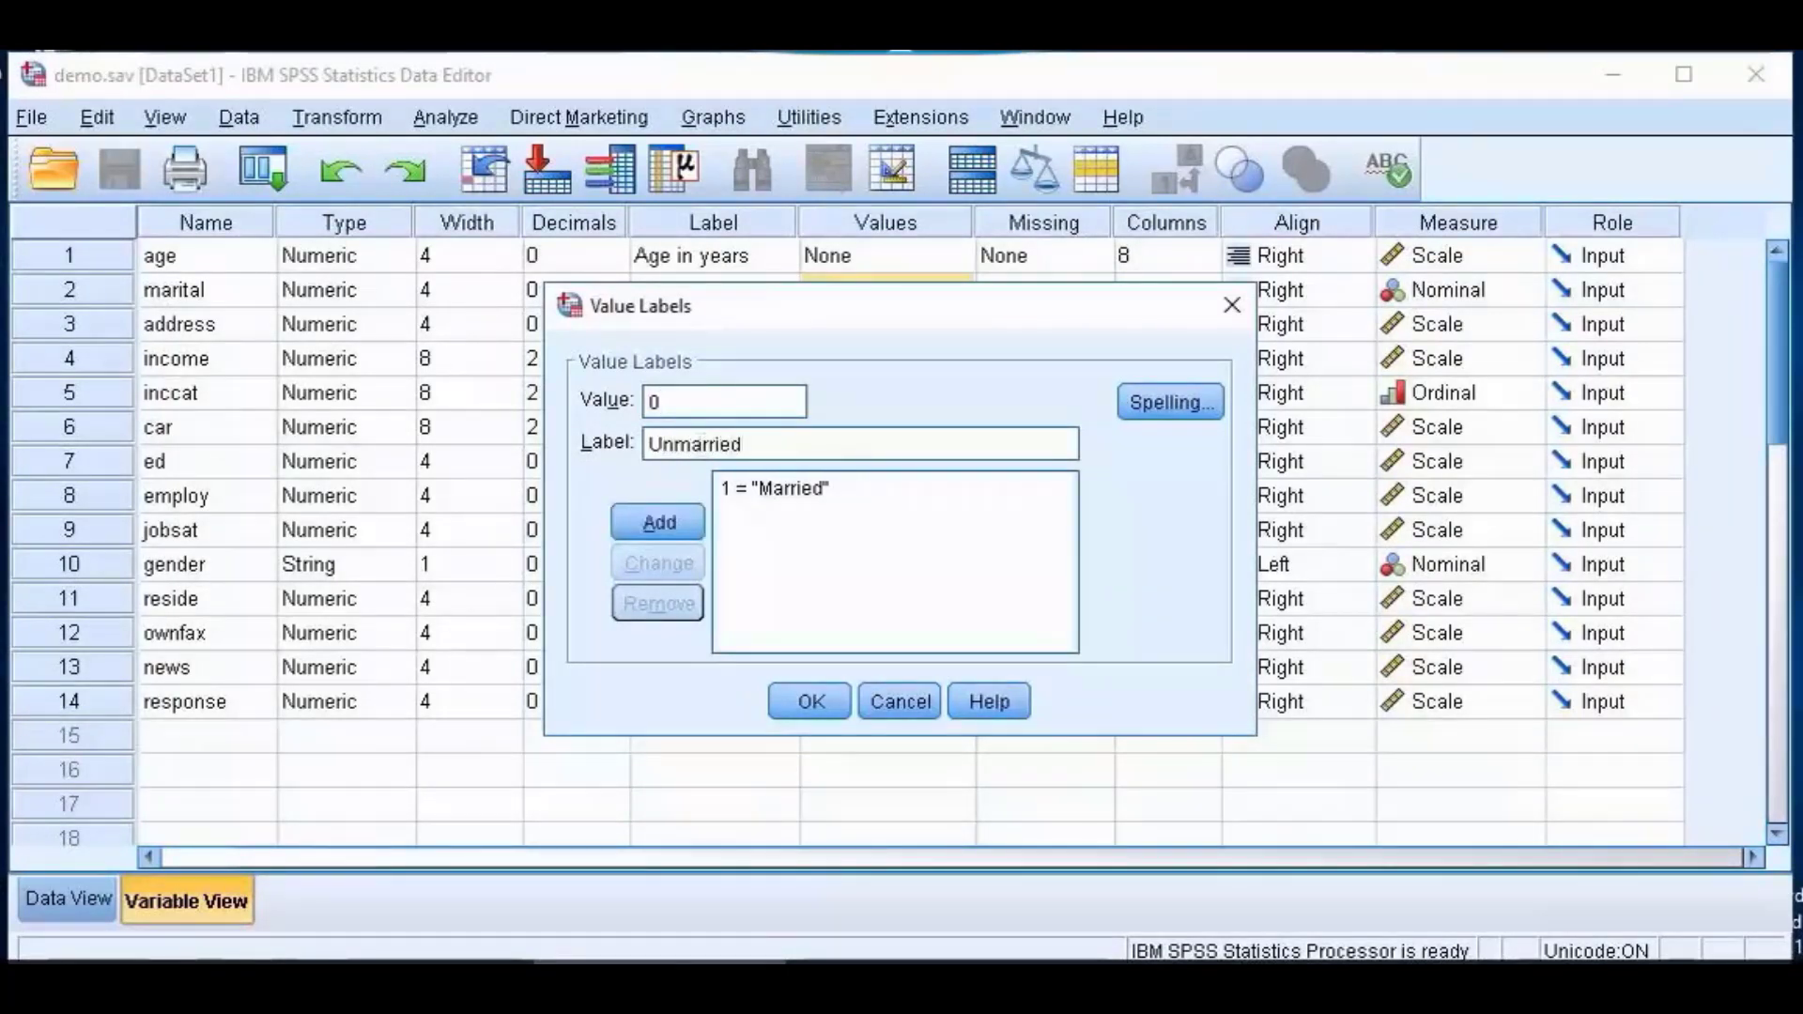
{"action": "left_click", "coordinate": [661, 523]}
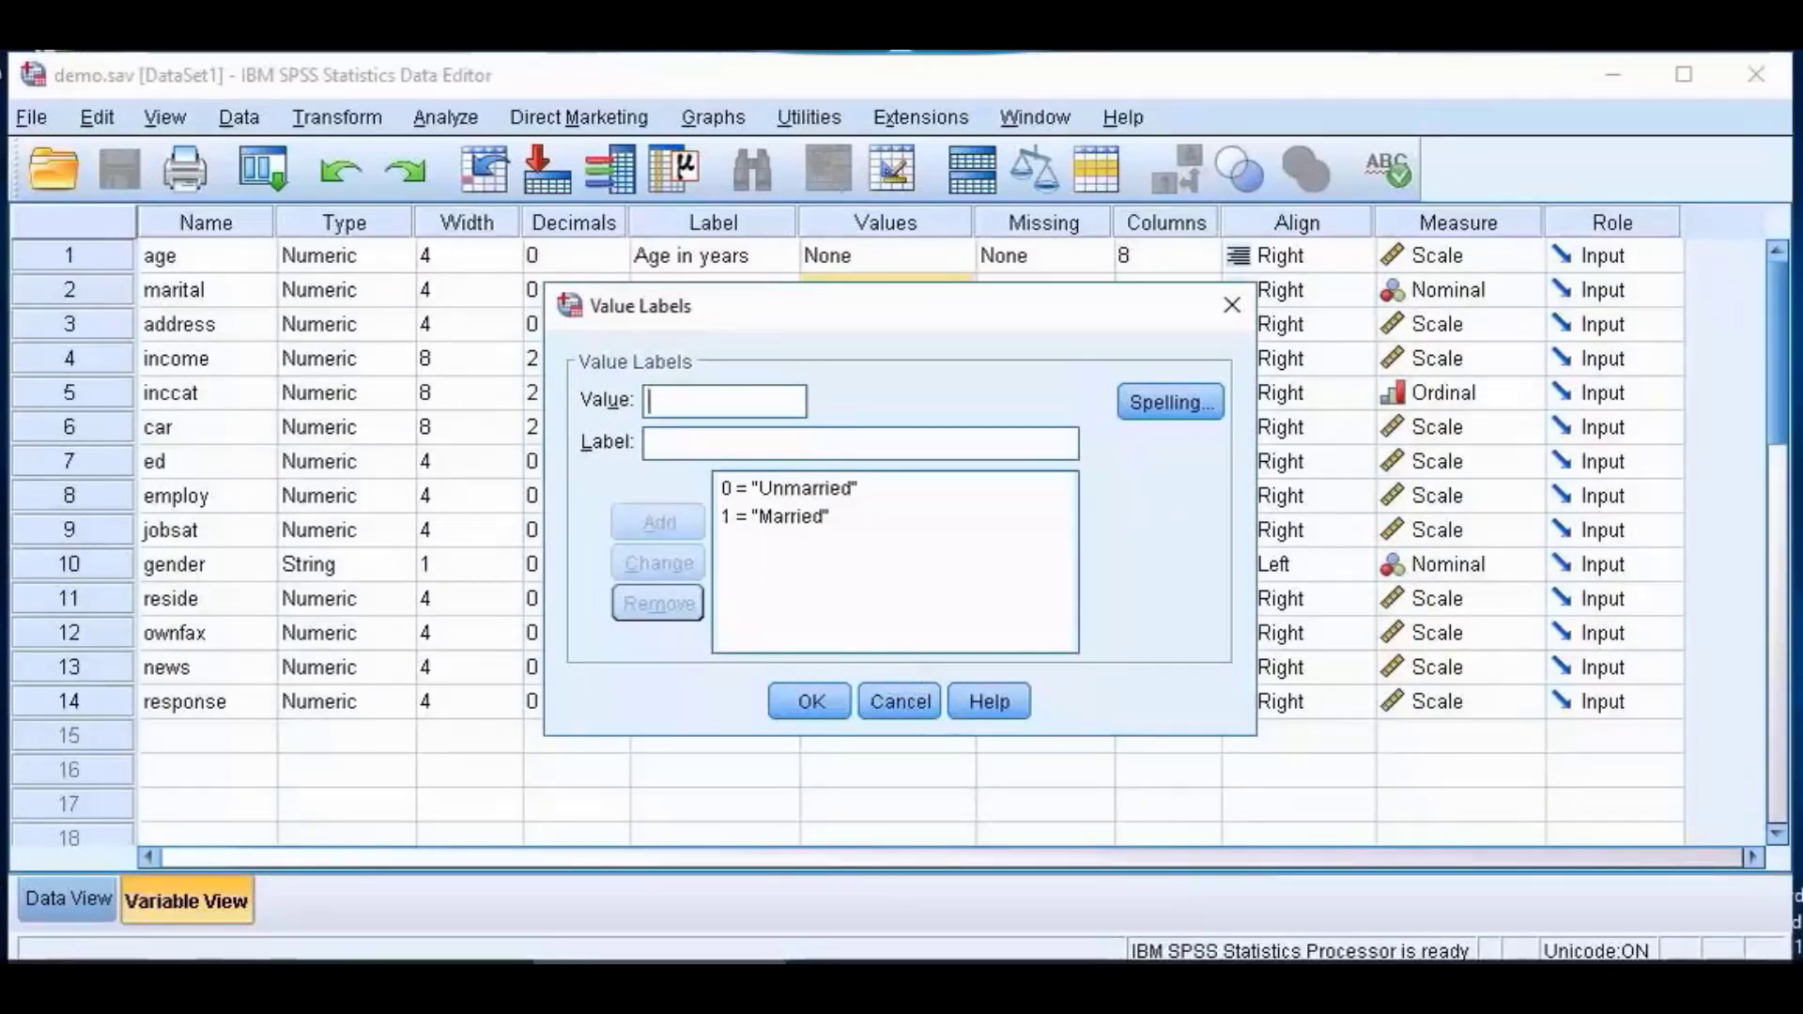
{"action": "left_click", "coordinate": [827, 706]}
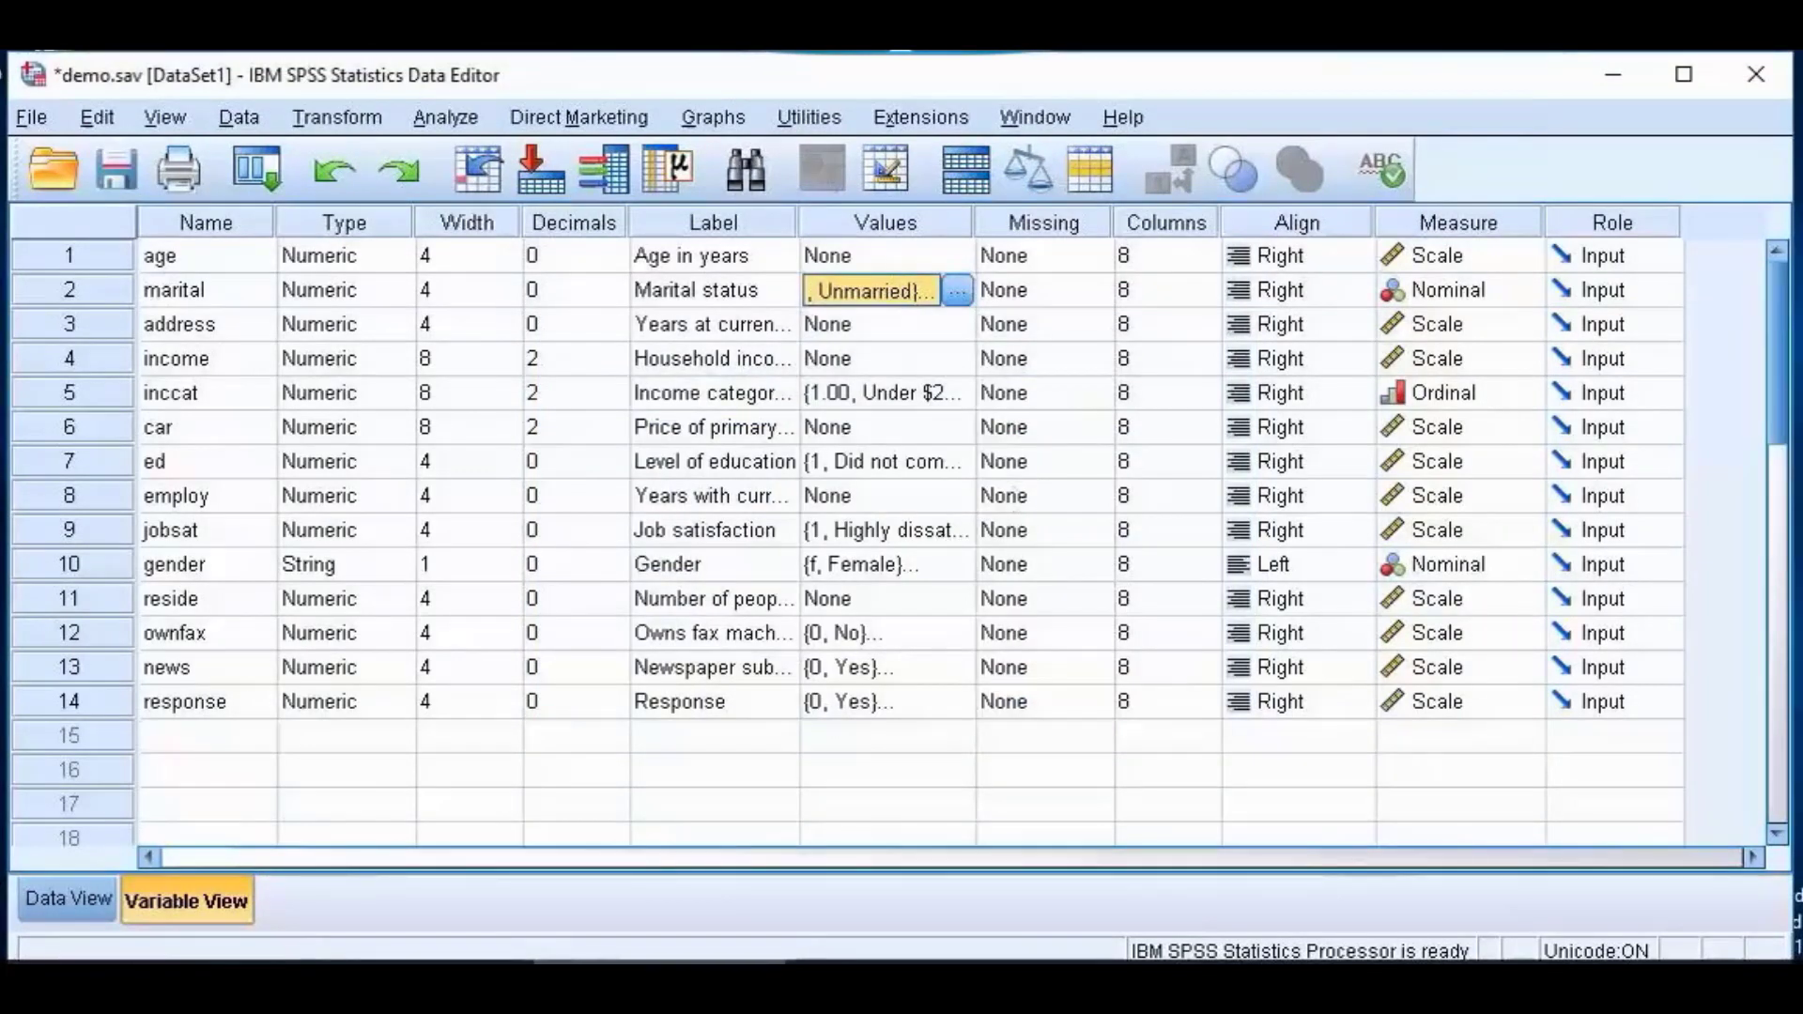
Step: Review the value labels of the jobsat variable without changing them, and highlight its column of codes in the data view
{"action": "left_click", "coordinate": [930, 533]}
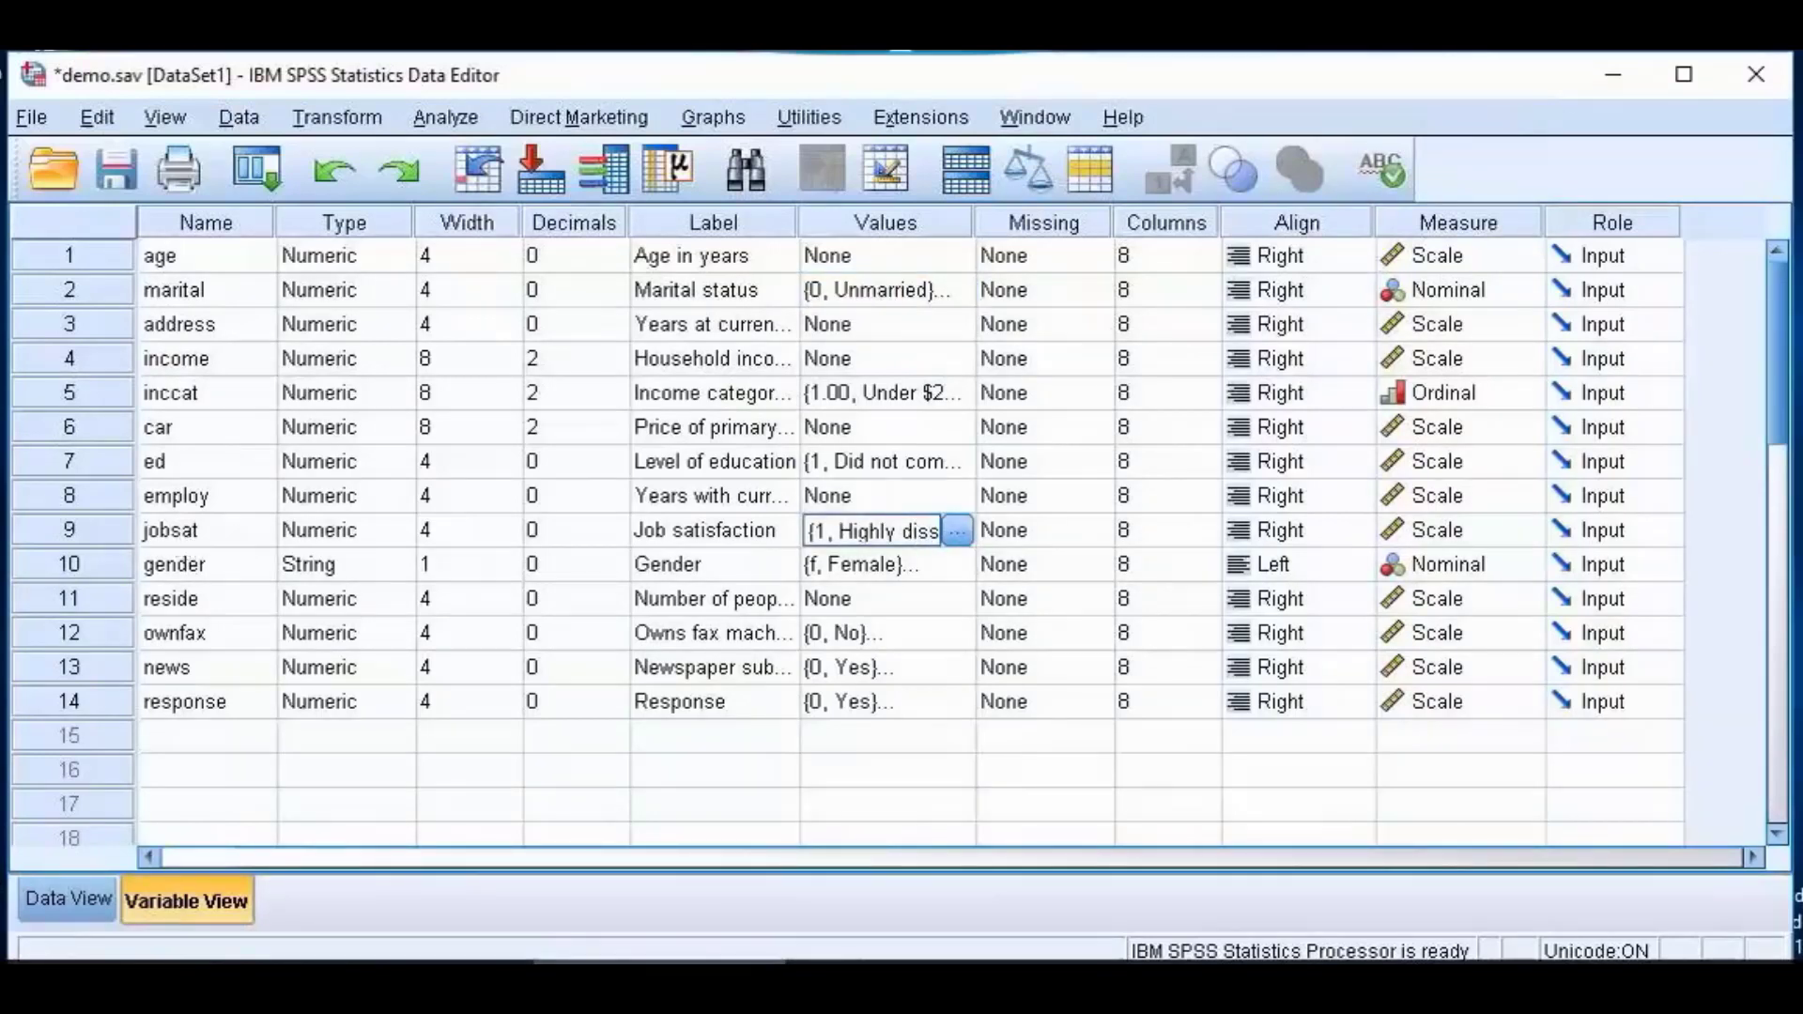
{"action": "left_click", "coordinate": [956, 532]}
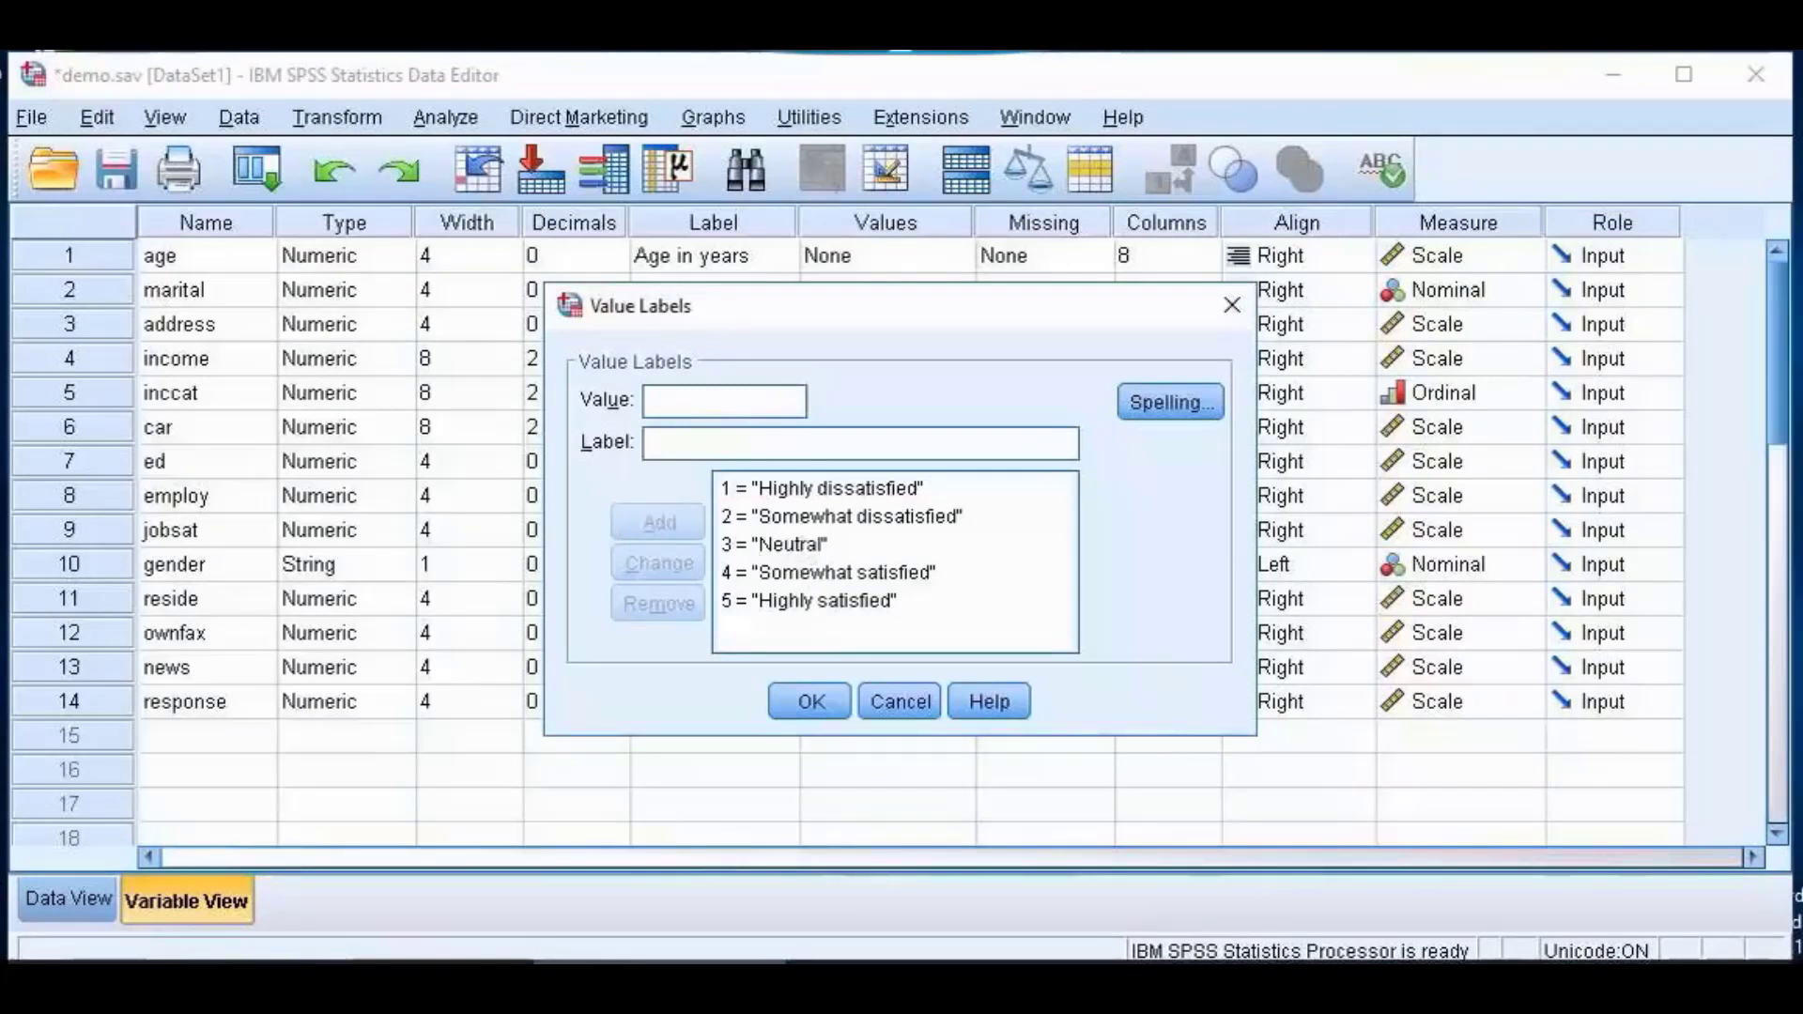
{"action": "left_click", "coordinate": [778, 491]}
{"action": "left_click", "coordinate": [805, 489]}
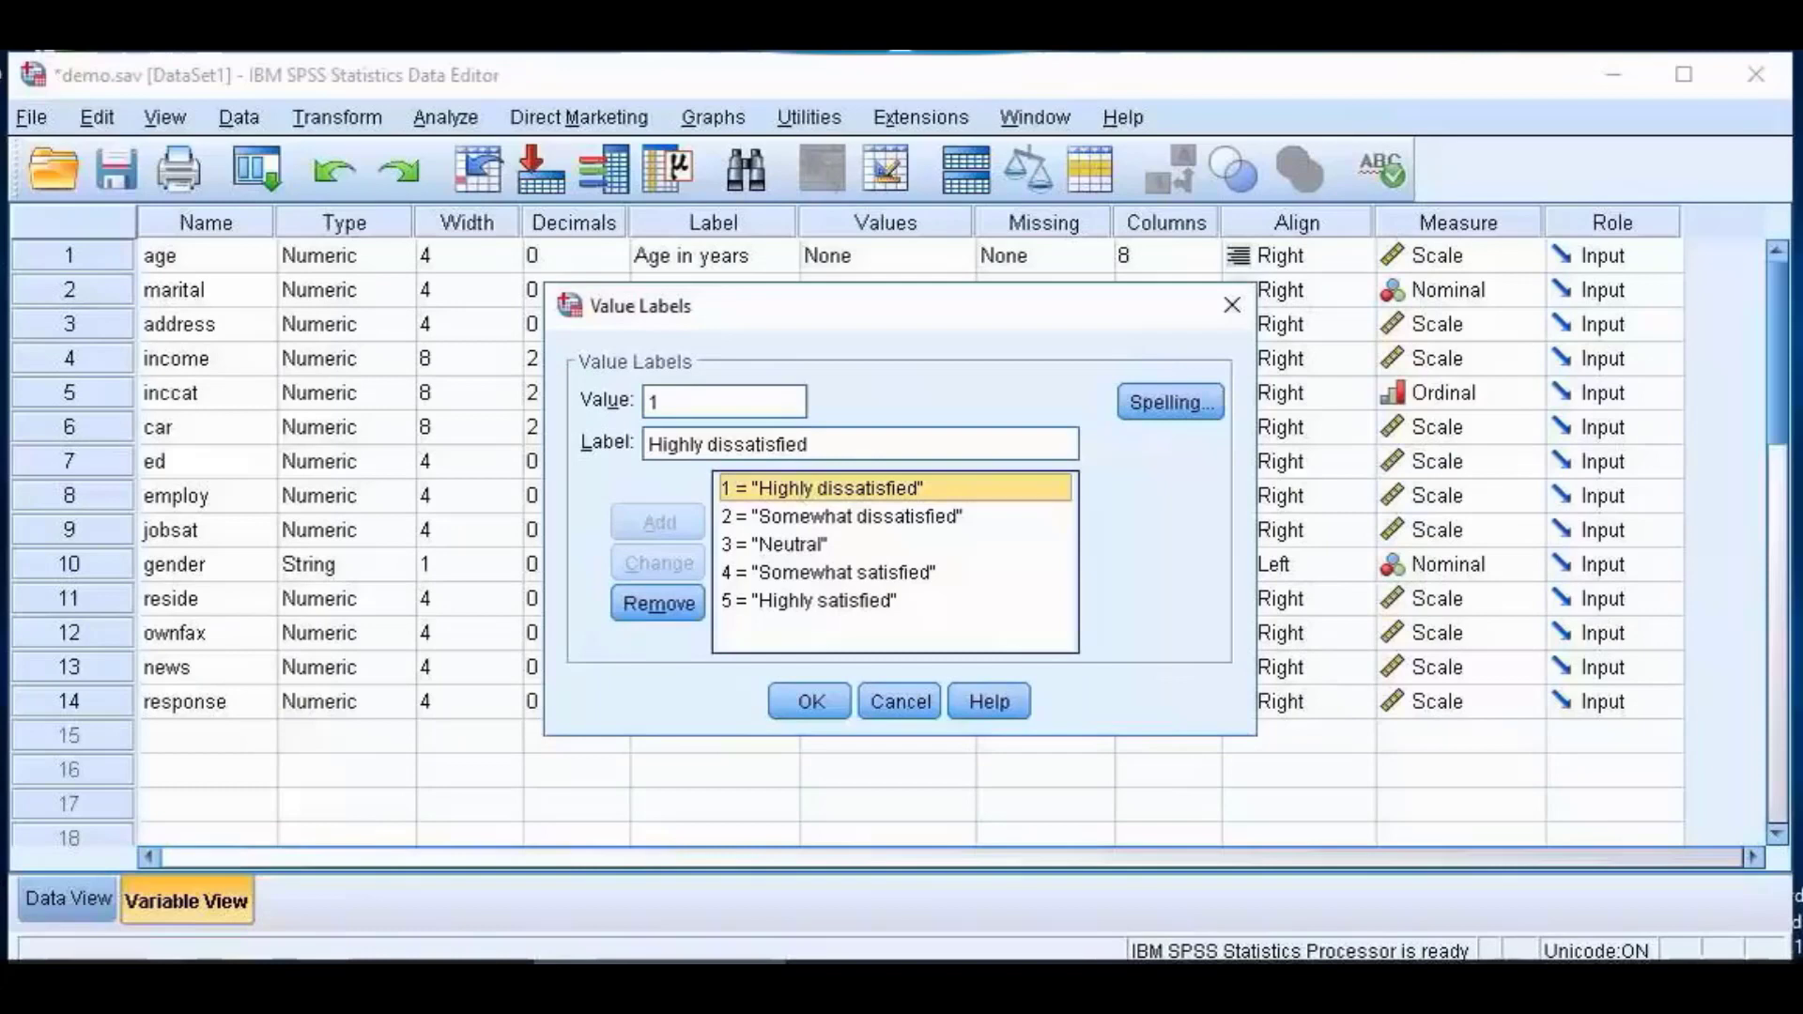
{"action": "left_click", "coordinate": [900, 702]}
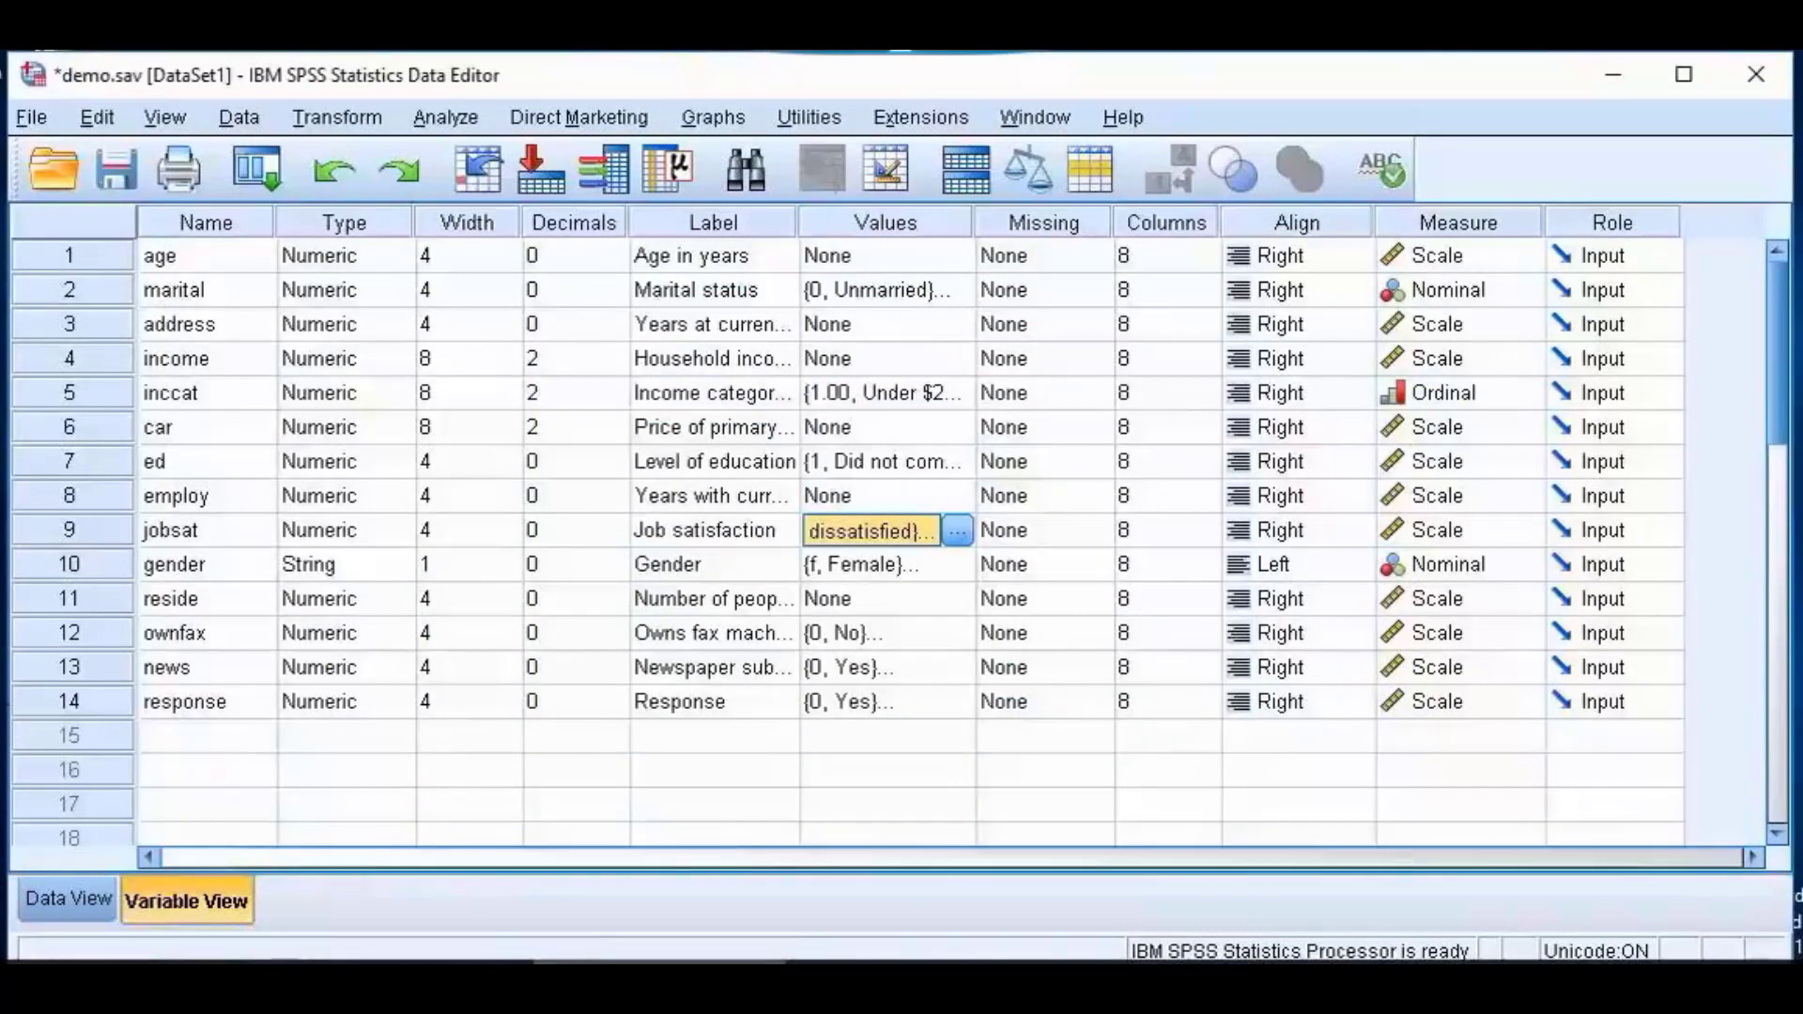
{"action": "left_click", "coordinate": [66, 899]}
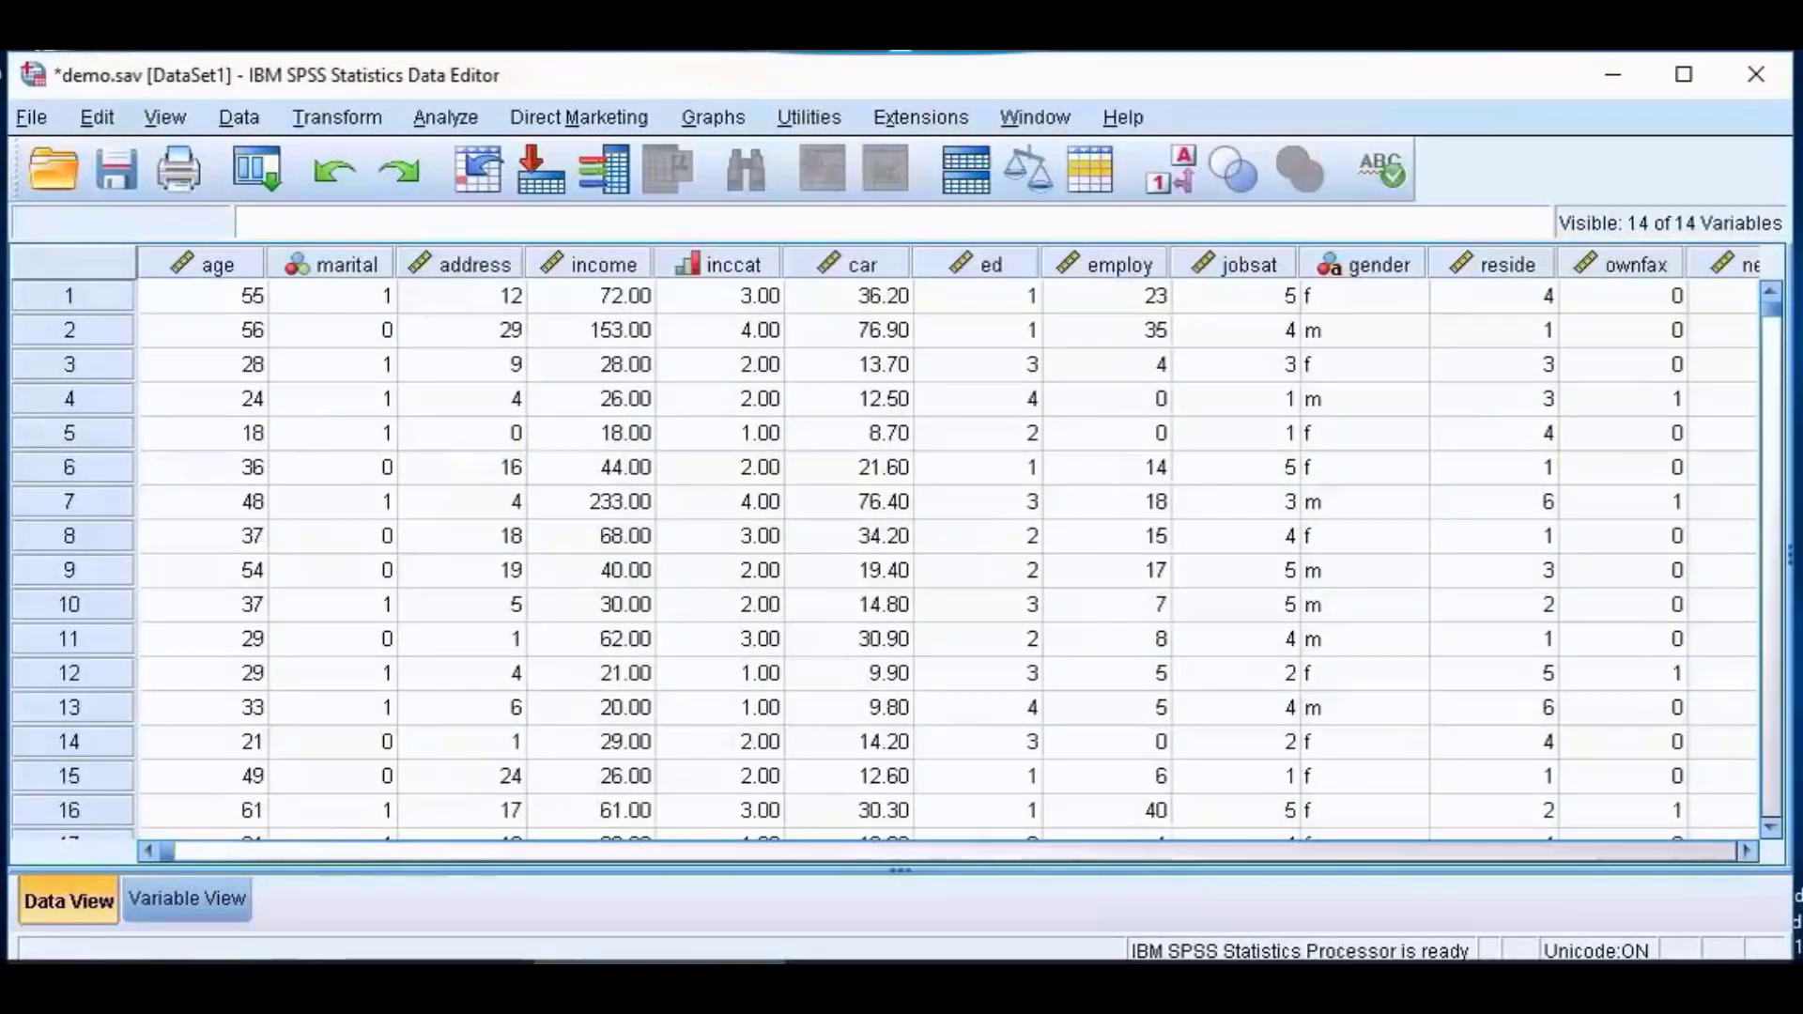
{"action": "left_click", "coordinate": [1249, 265]}
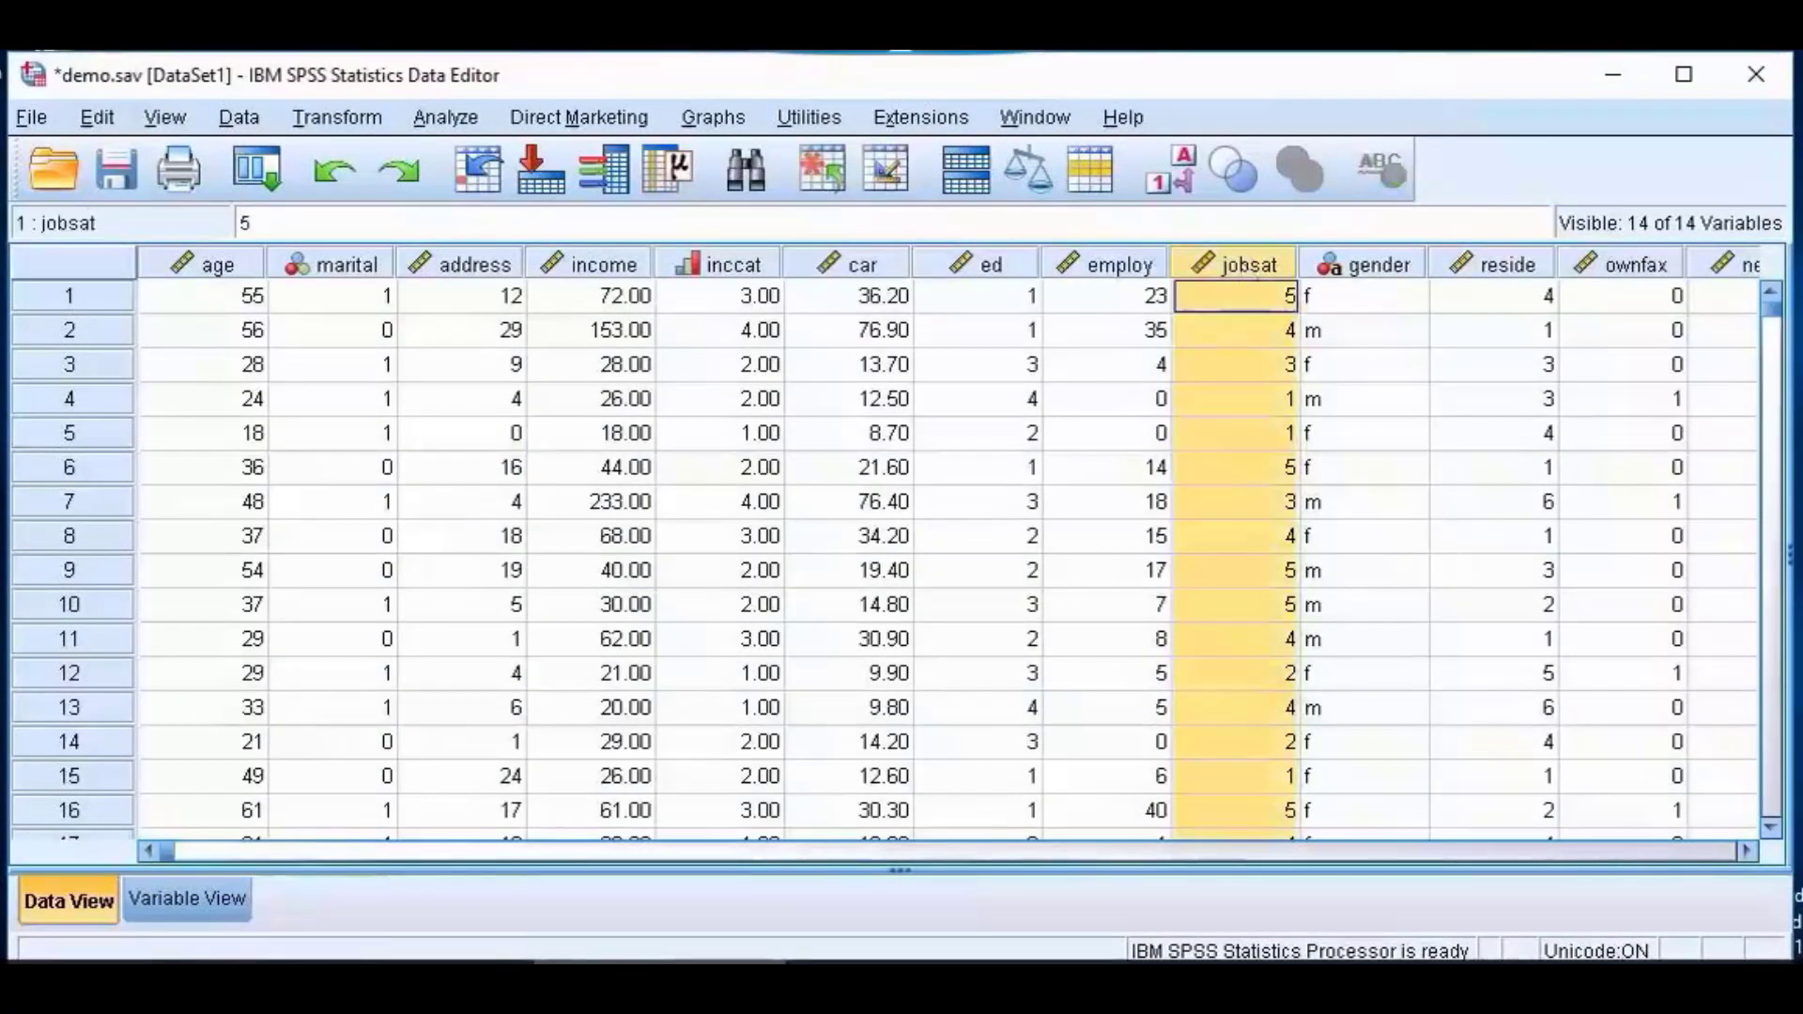
Step: Set the measurement level of the jobsat variable to Ordinal in the variable view
{"action": "left_click", "coordinate": [183, 901]}
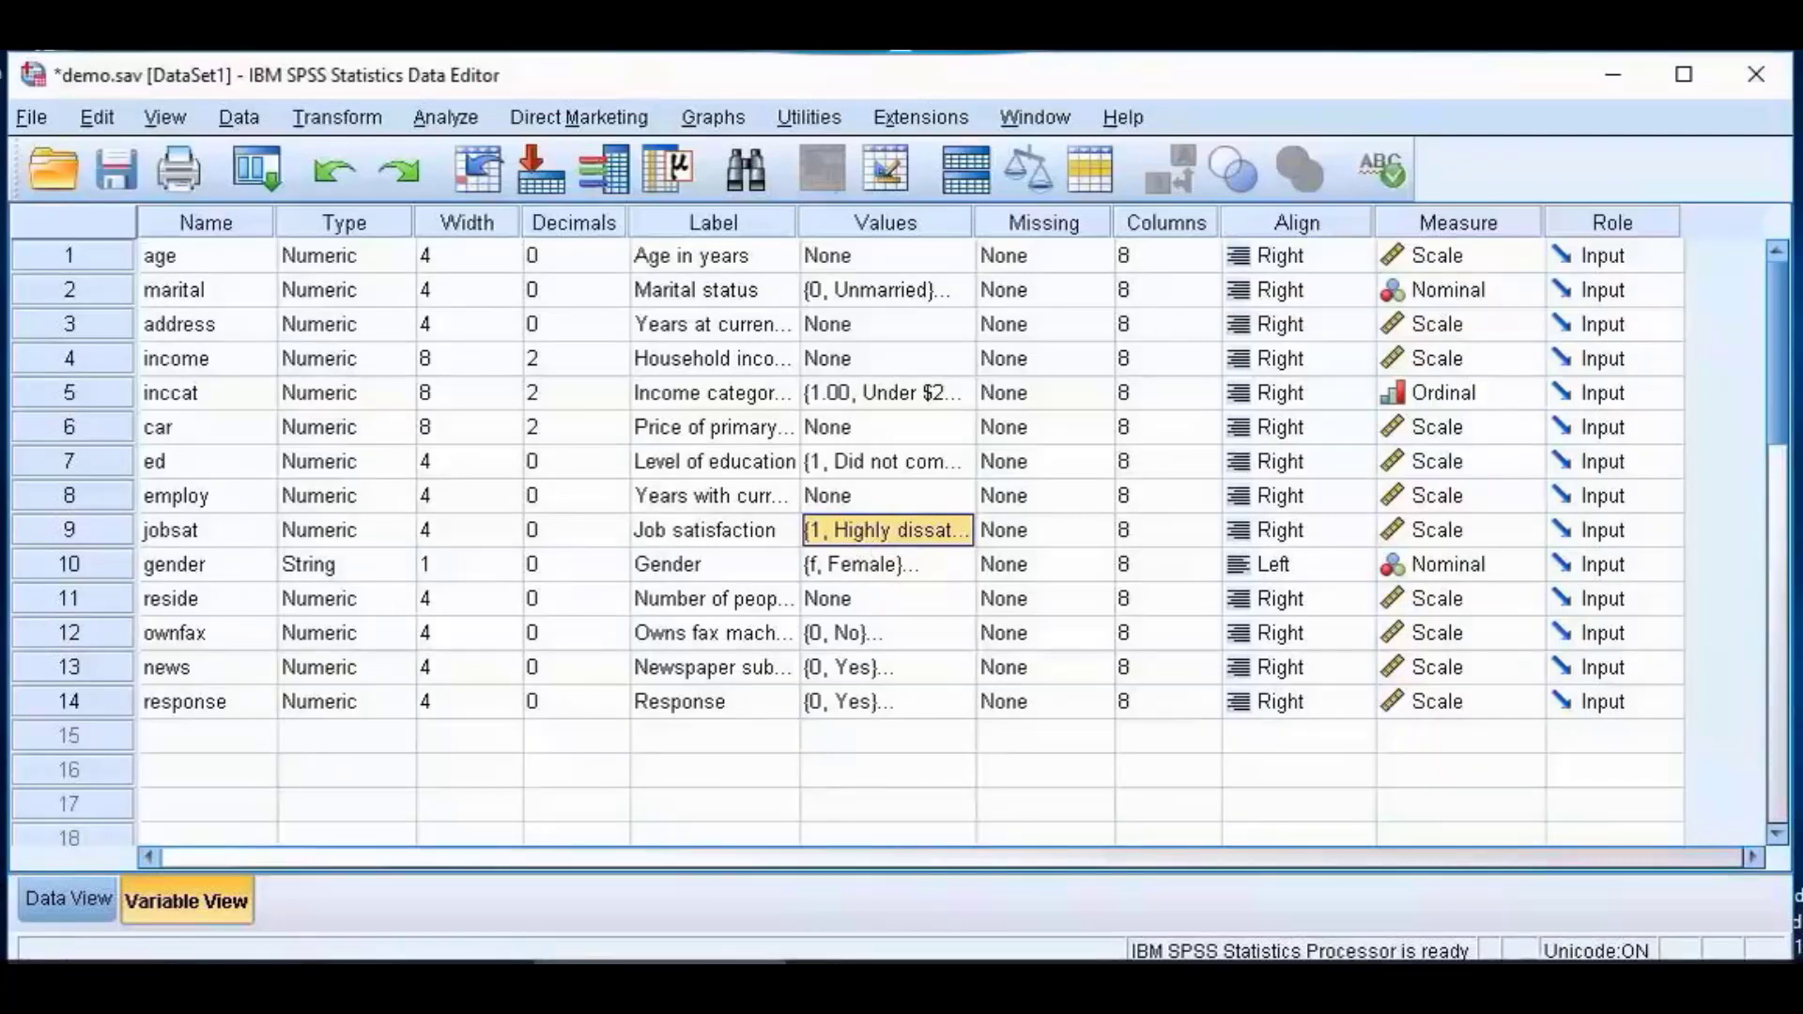
{"action": "left_click", "coordinate": [1523, 530]}
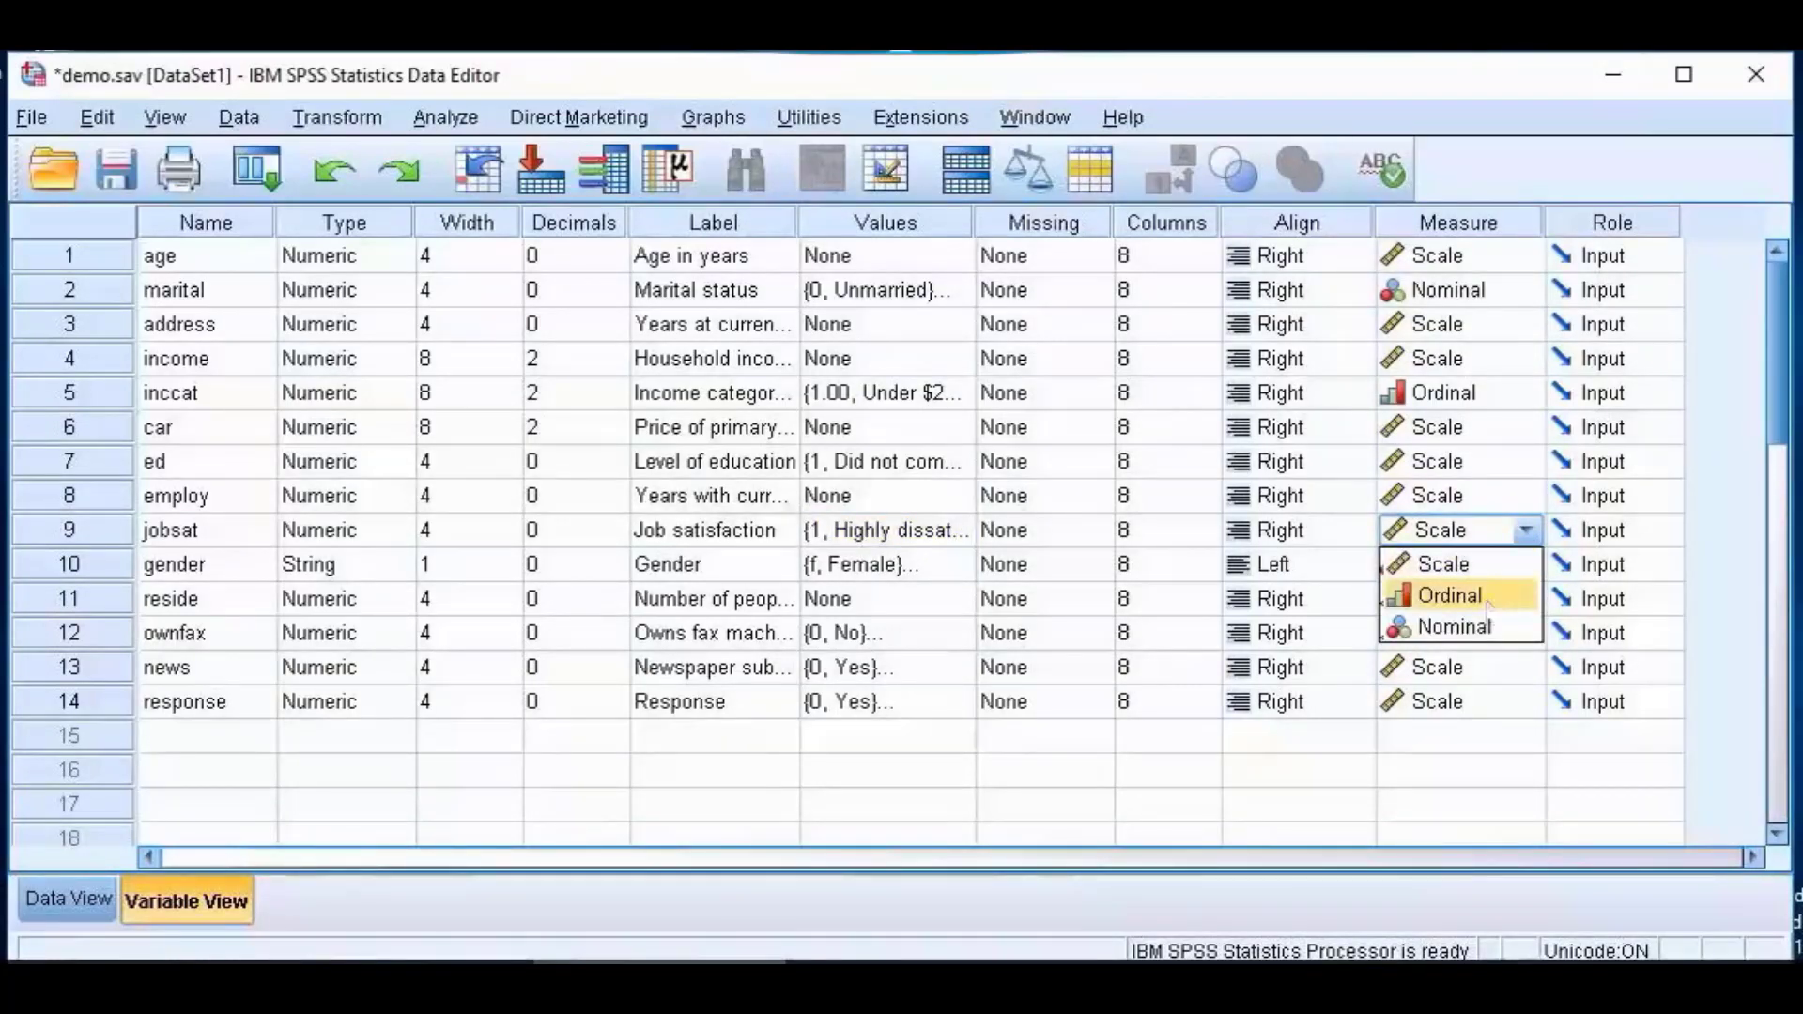
{"action": "left_click", "coordinate": [1454, 596]}
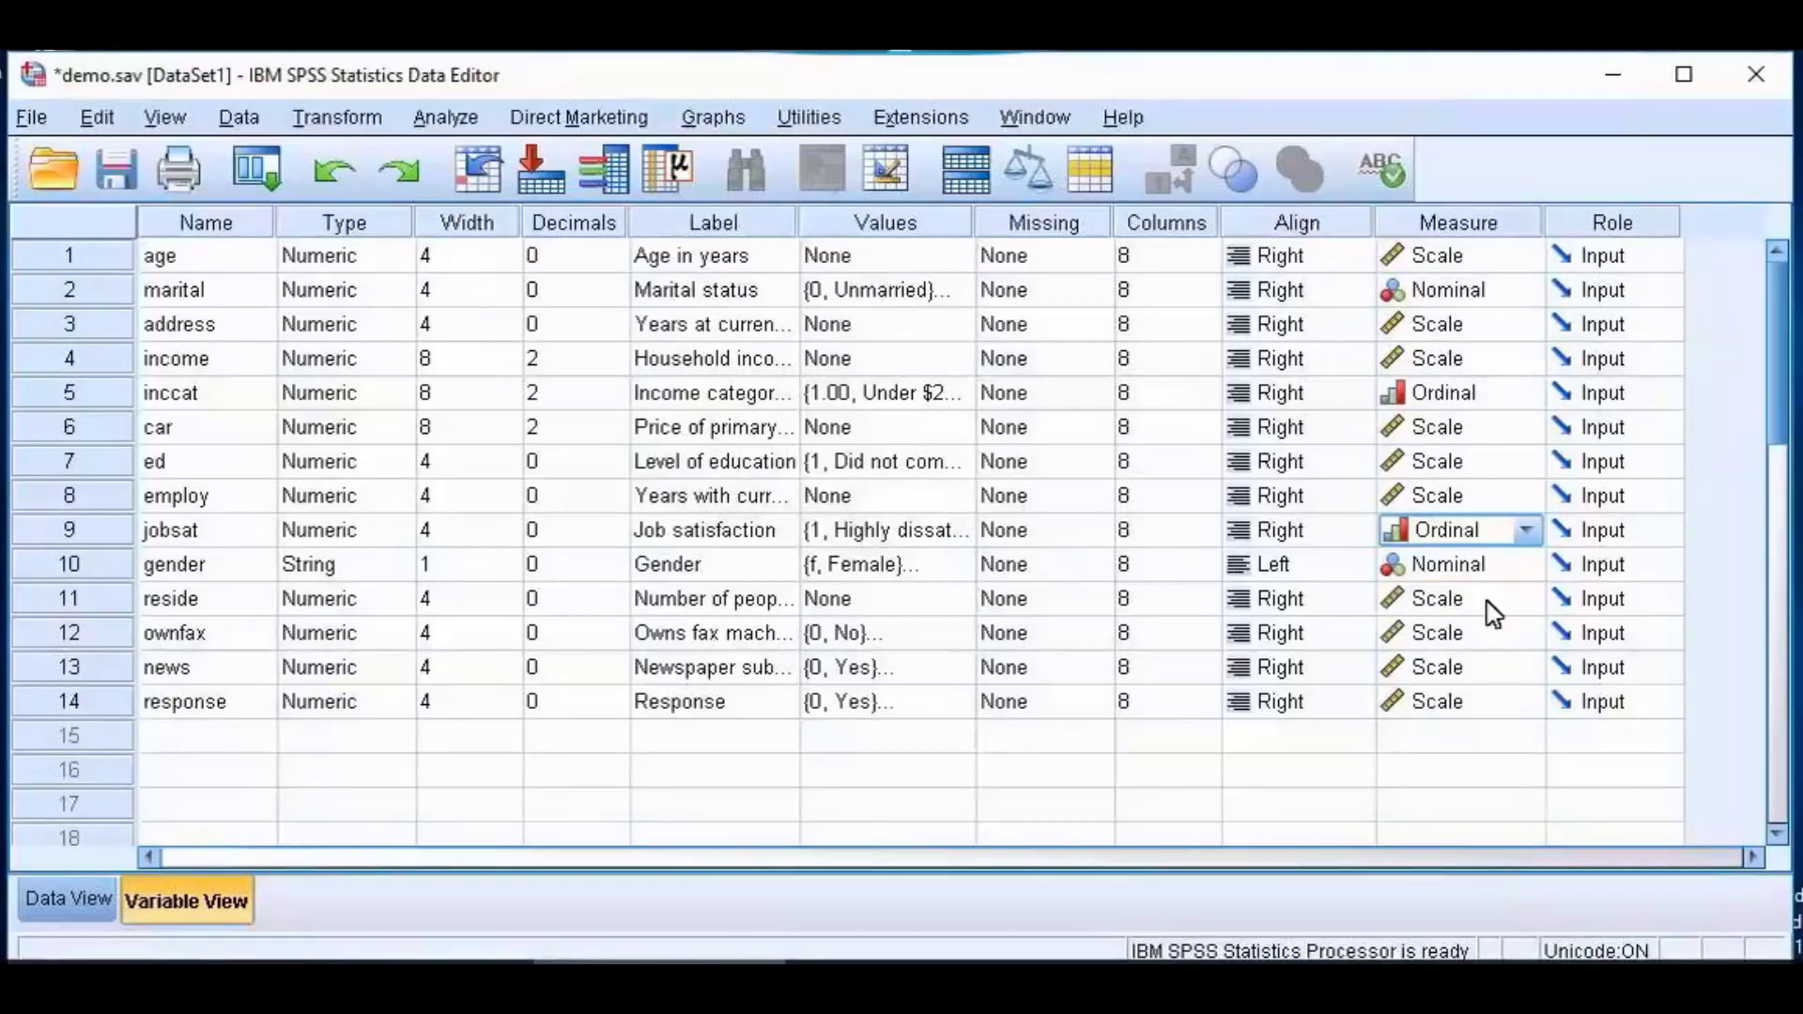